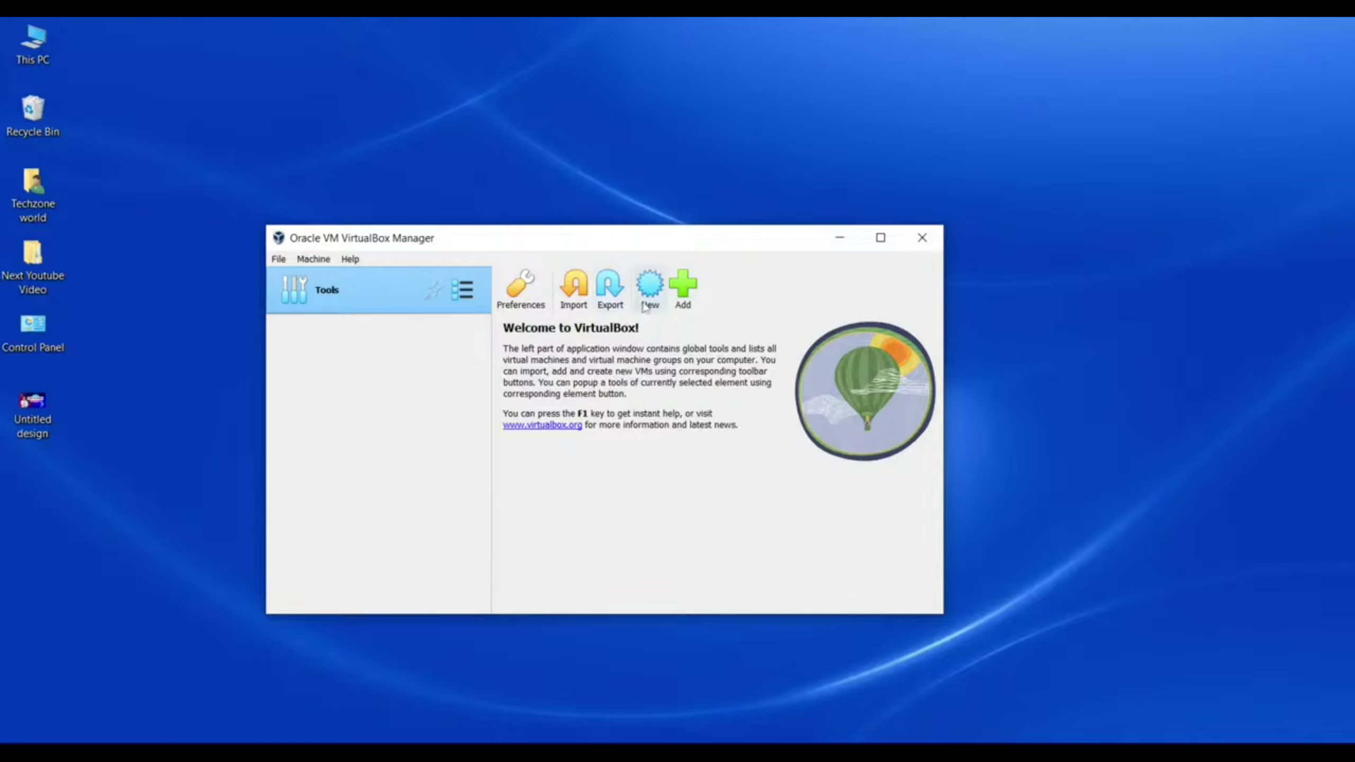
# Step: Create a new machine named 'parrot os' using the Parrot-security-5.1.2_amd64 ISO from Downloads
pyautogui.click(649, 307)
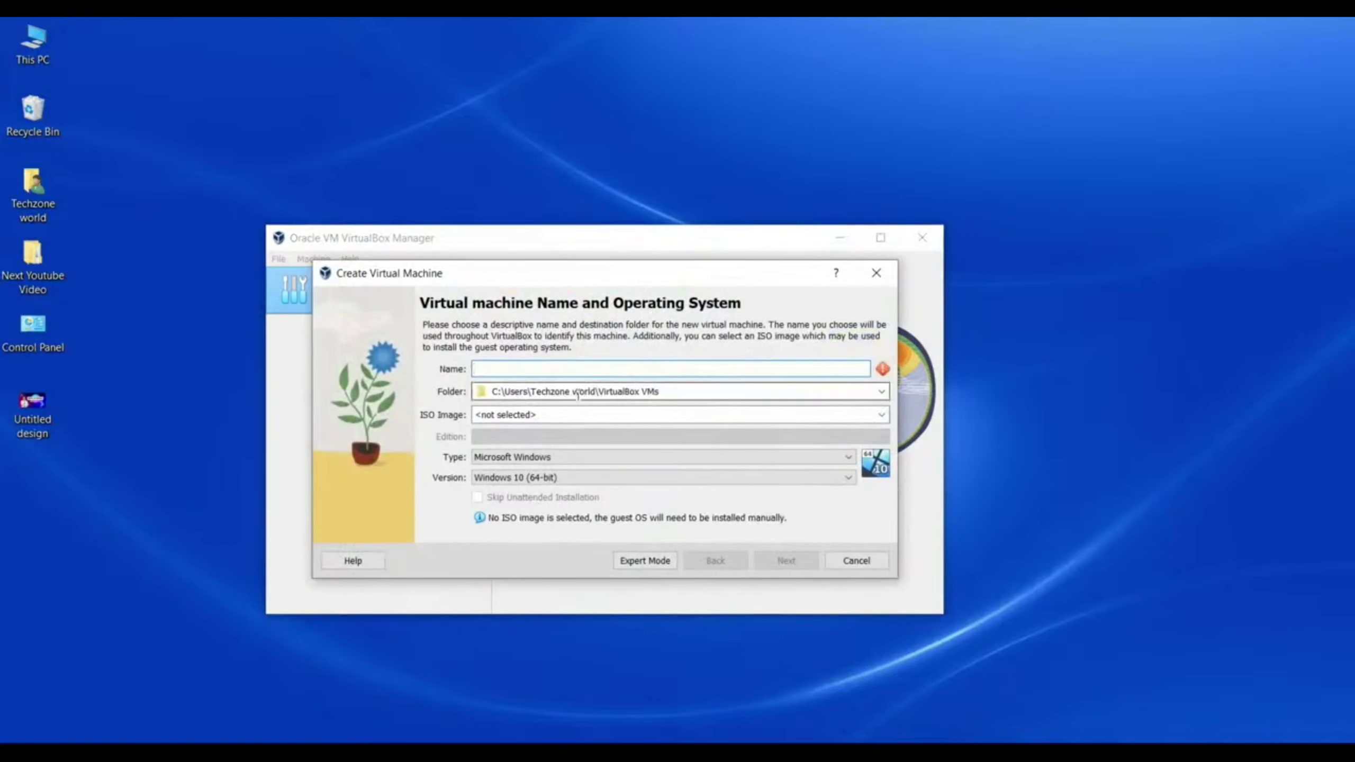
pyautogui.write('p')
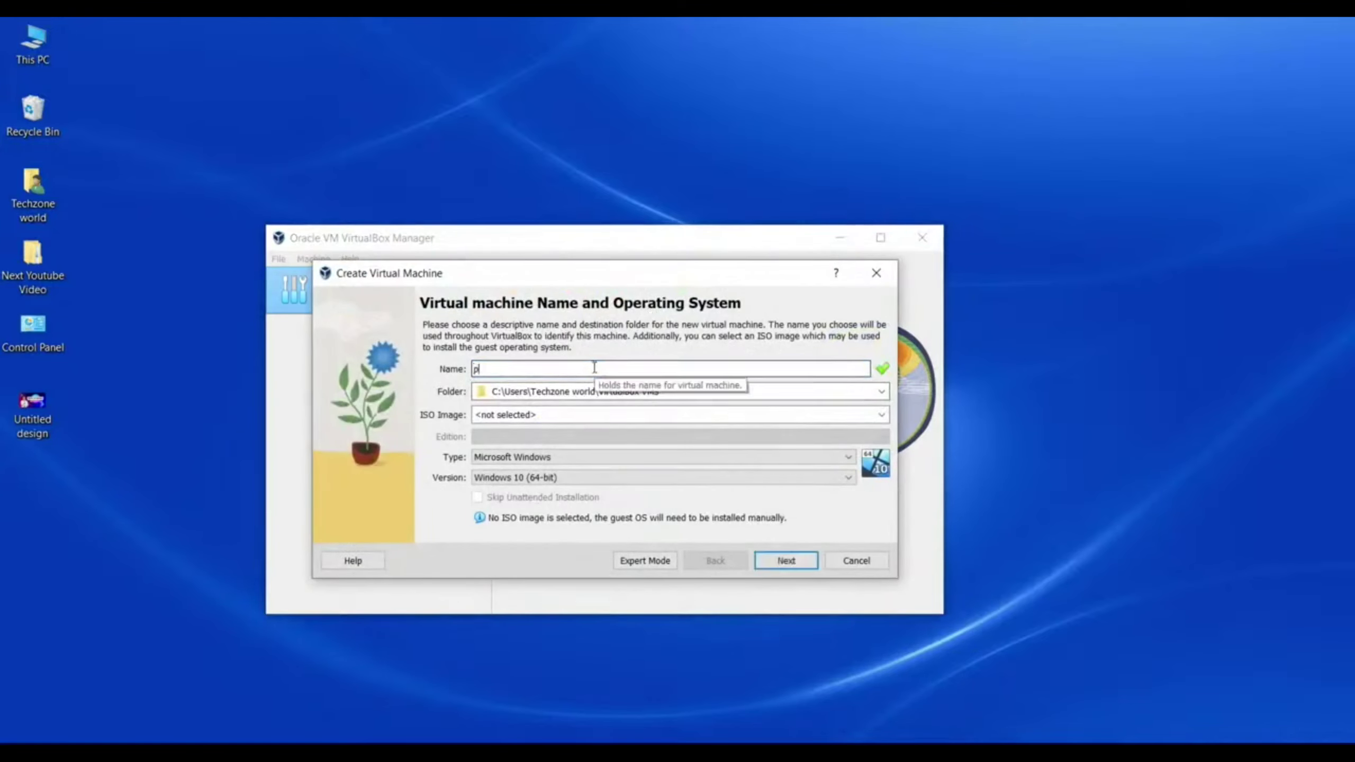
pyautogui.write('arrot')
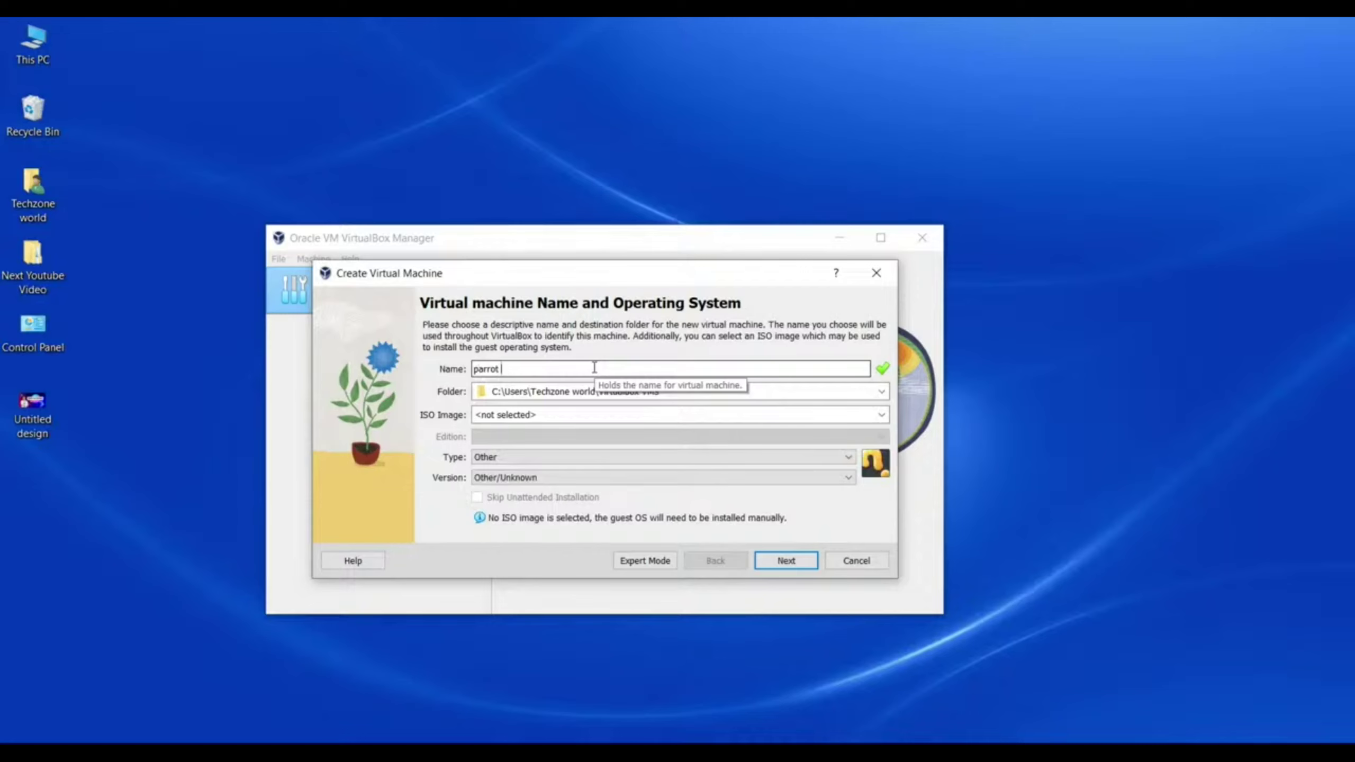
pyautogui.write('noos')
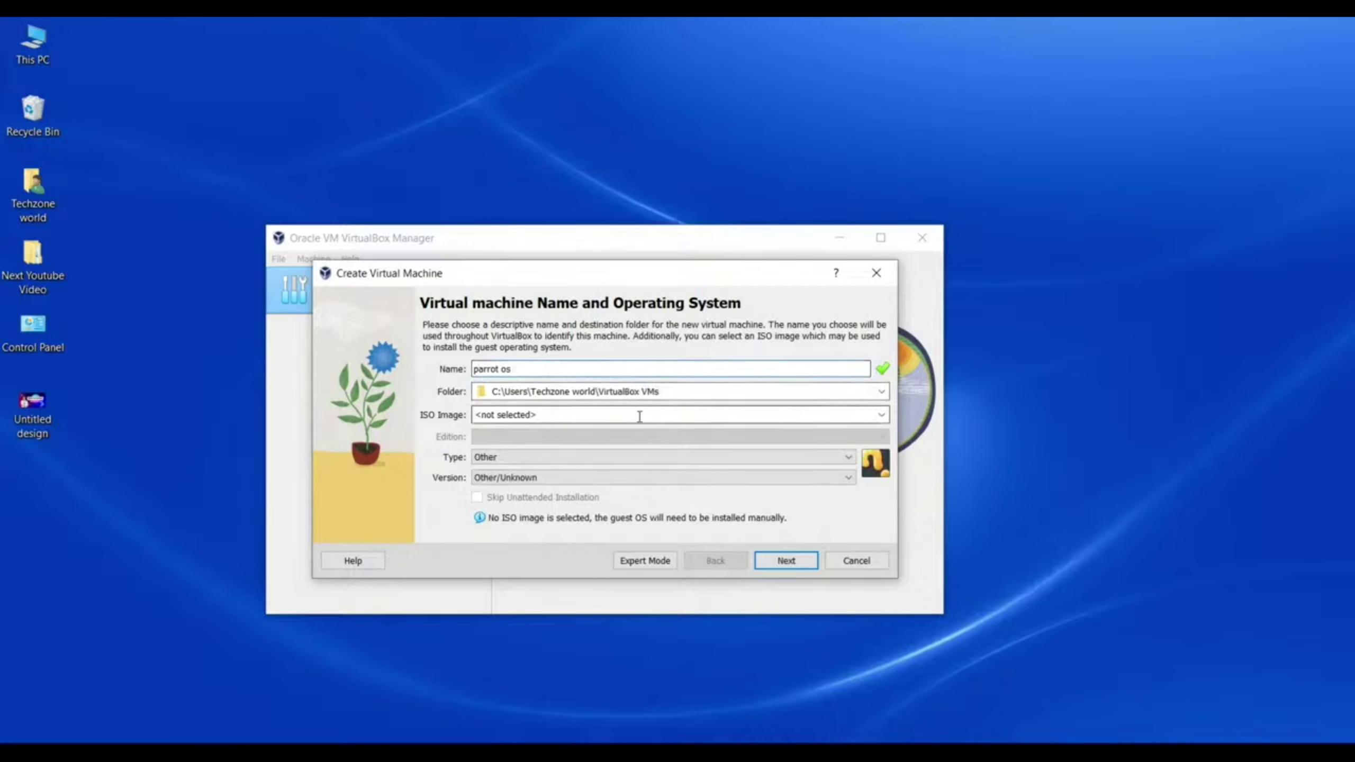
pyautogui.click(881, 414)
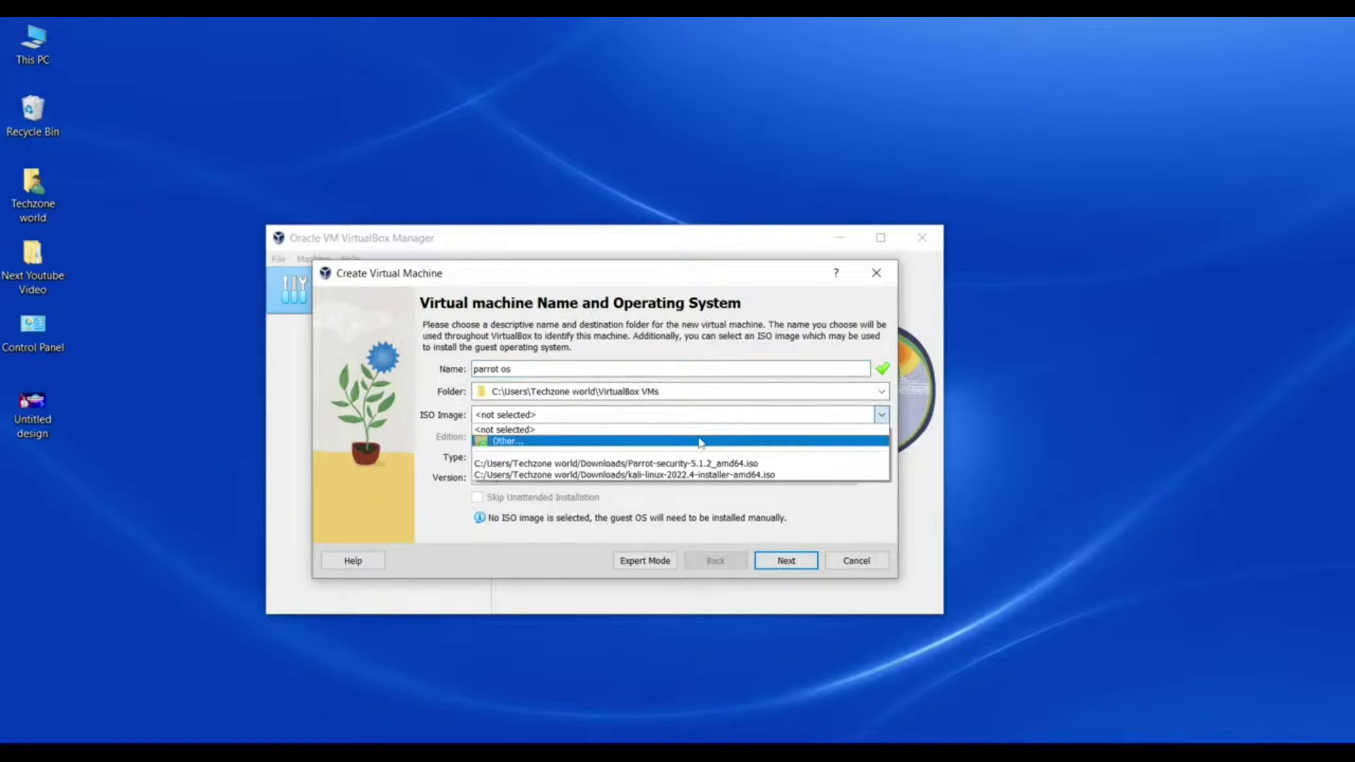
pyautogui.click(700, 441)
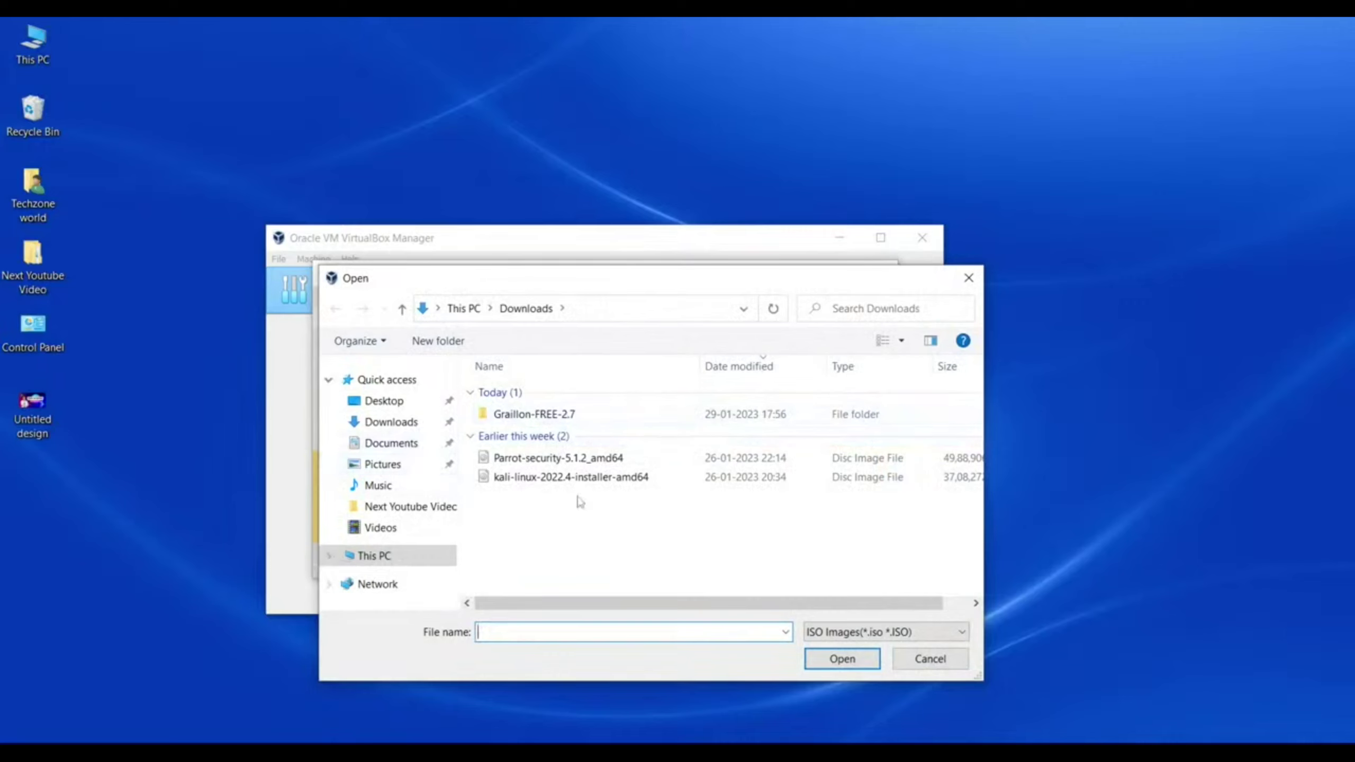
pyautogui.click(580, 463)
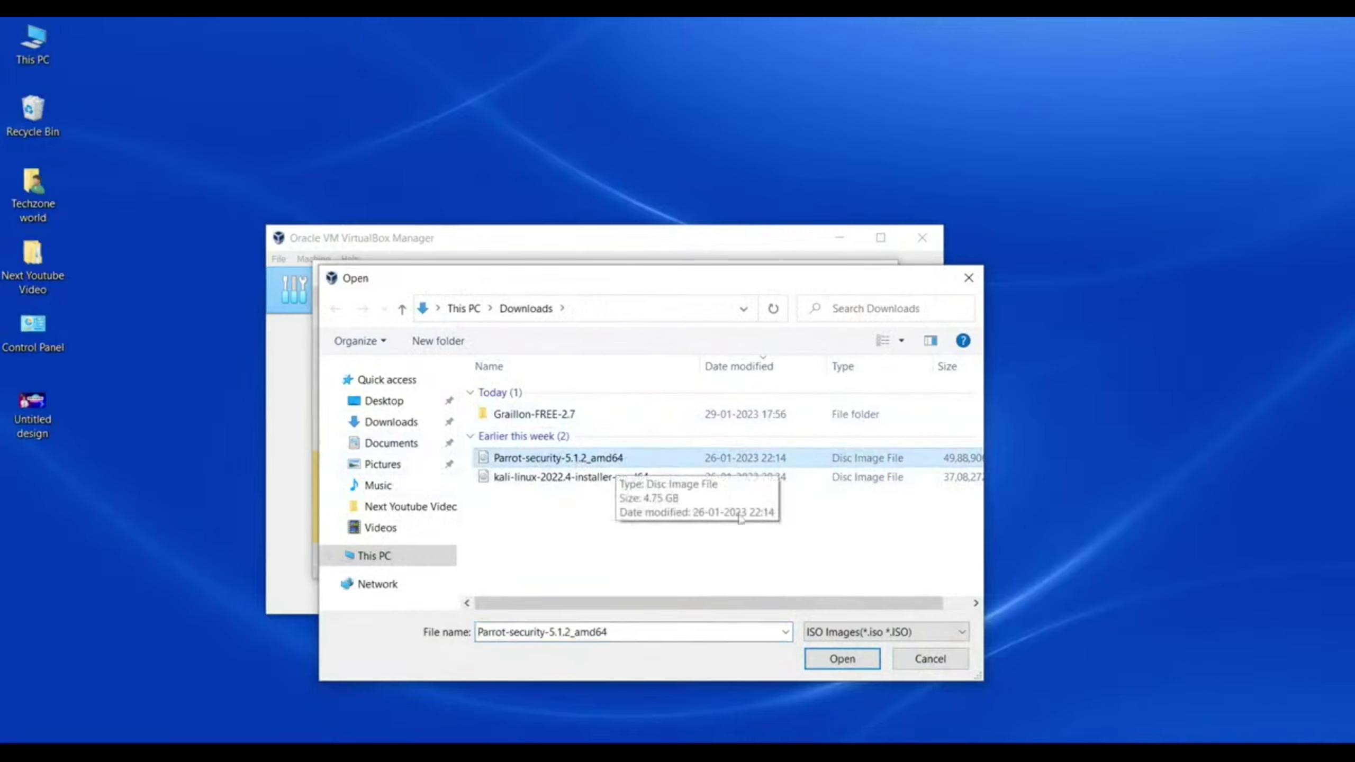
pyautogui.click(837, 659)
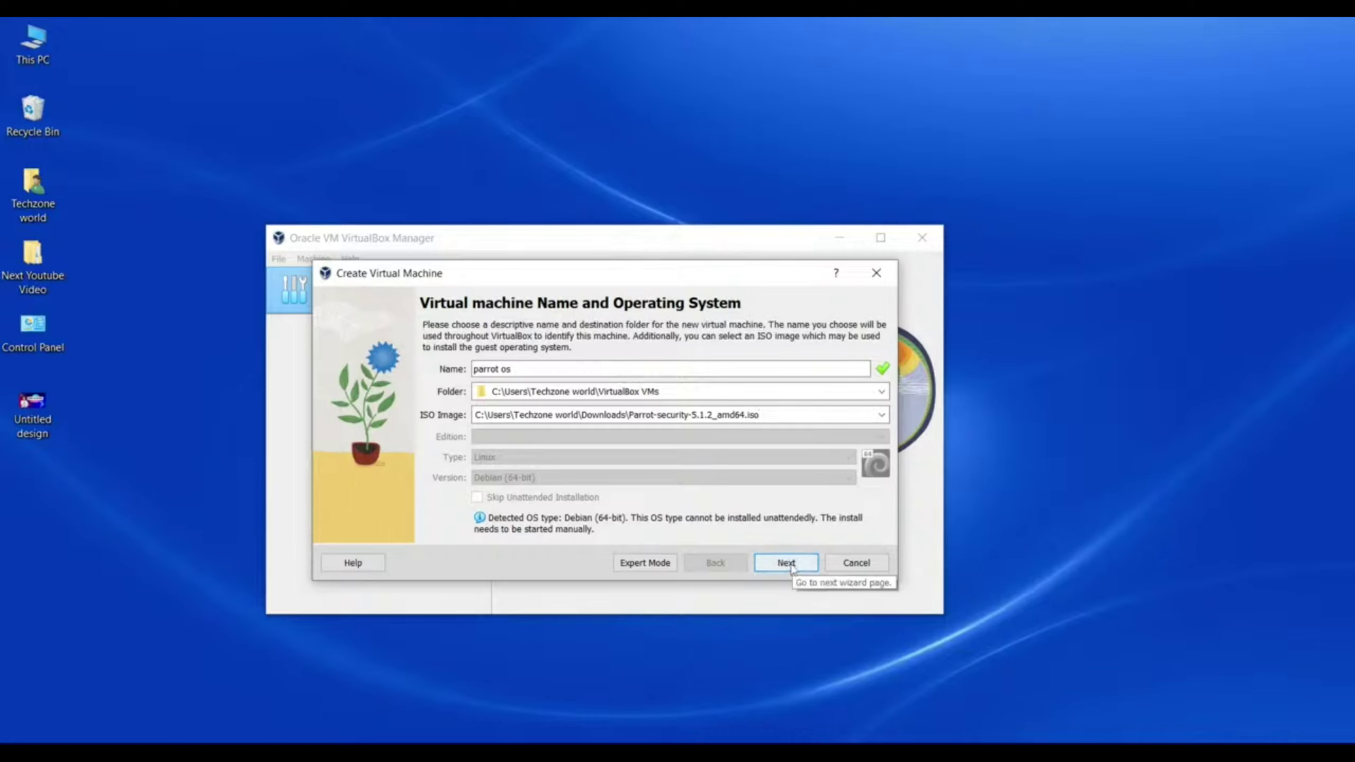
# Step: Give the machine 3215 MB base memory and 3 processors
pyautogui.click(786, 562)
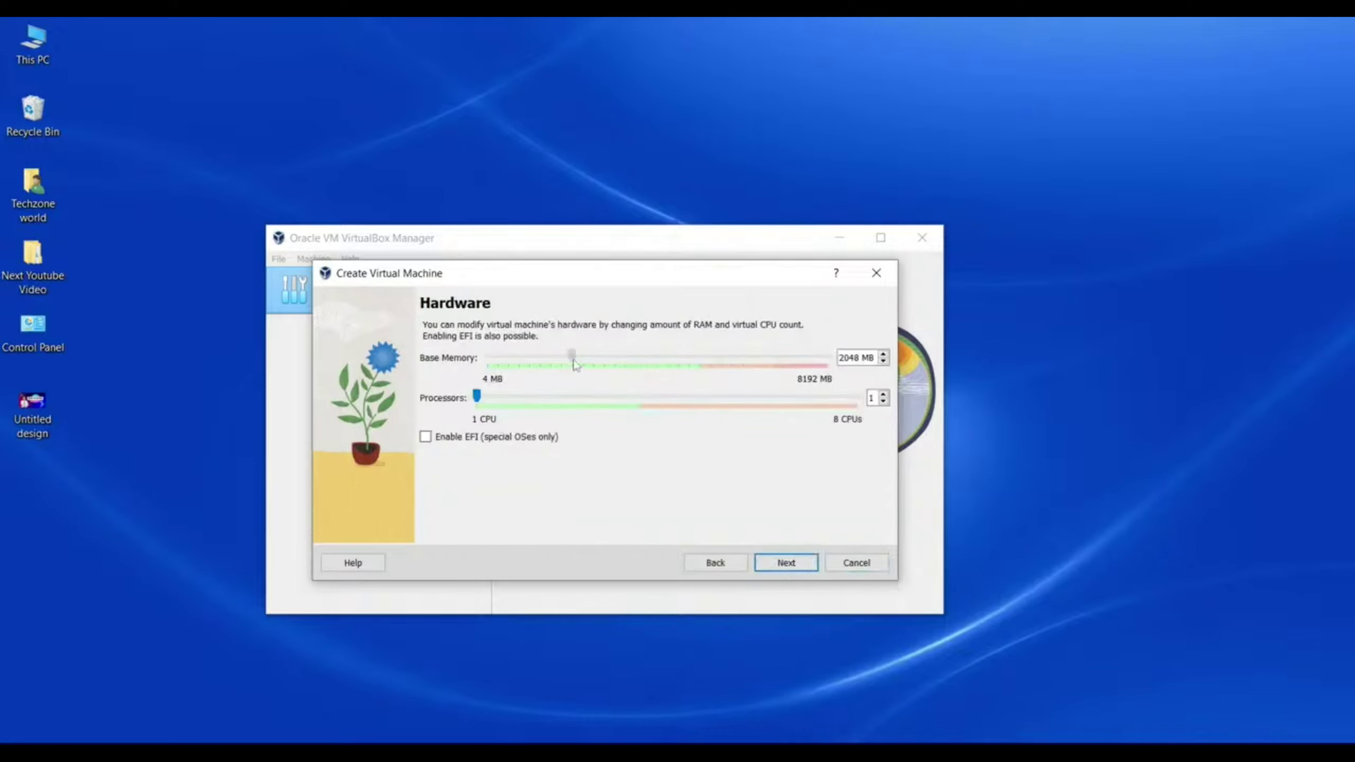
pyautogui.moveTo(574, 363); pyautogui.dragTo(621, 364)
pyautogui.moveTo(477, 397); pyautogui.dragTo(587, 400)
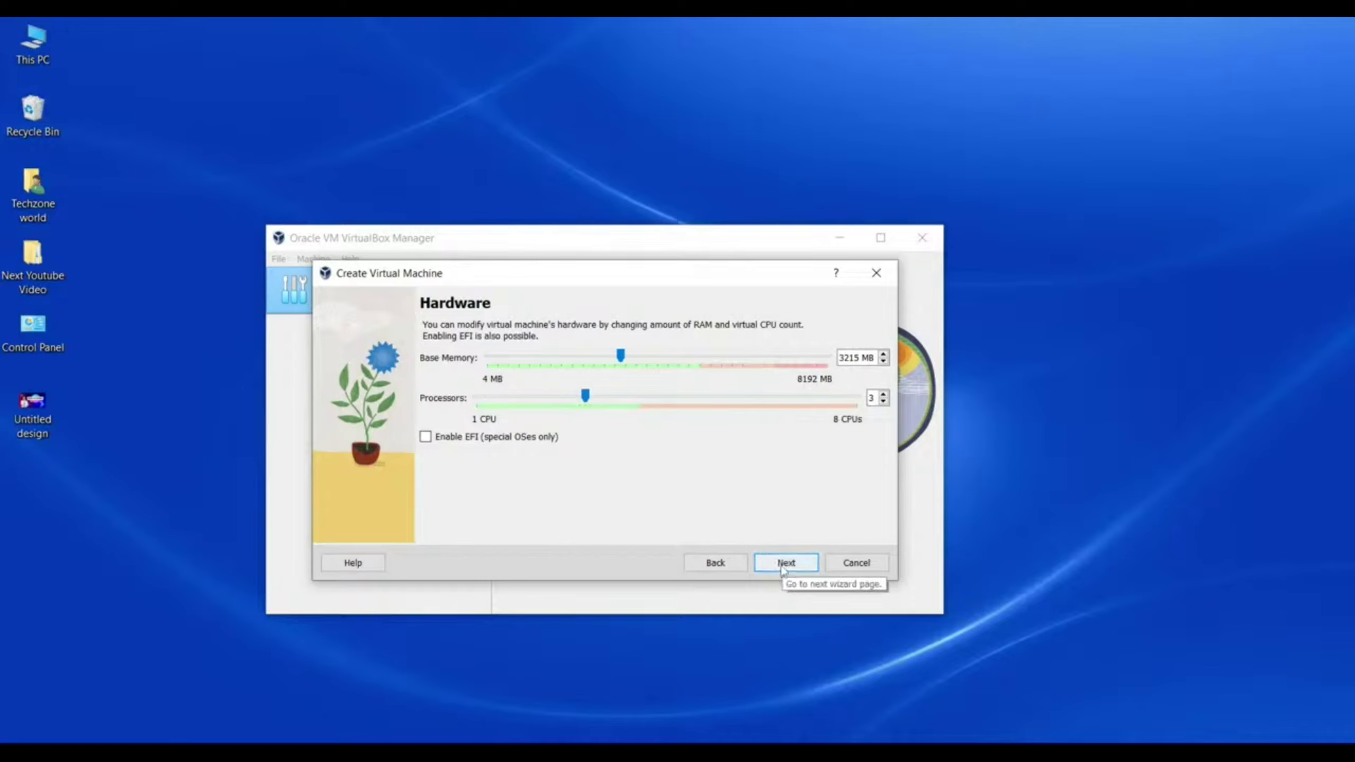
# Step: Set the virtual disk size to 40 GB, review the summary and finish
pyautogui.click(783, 569)
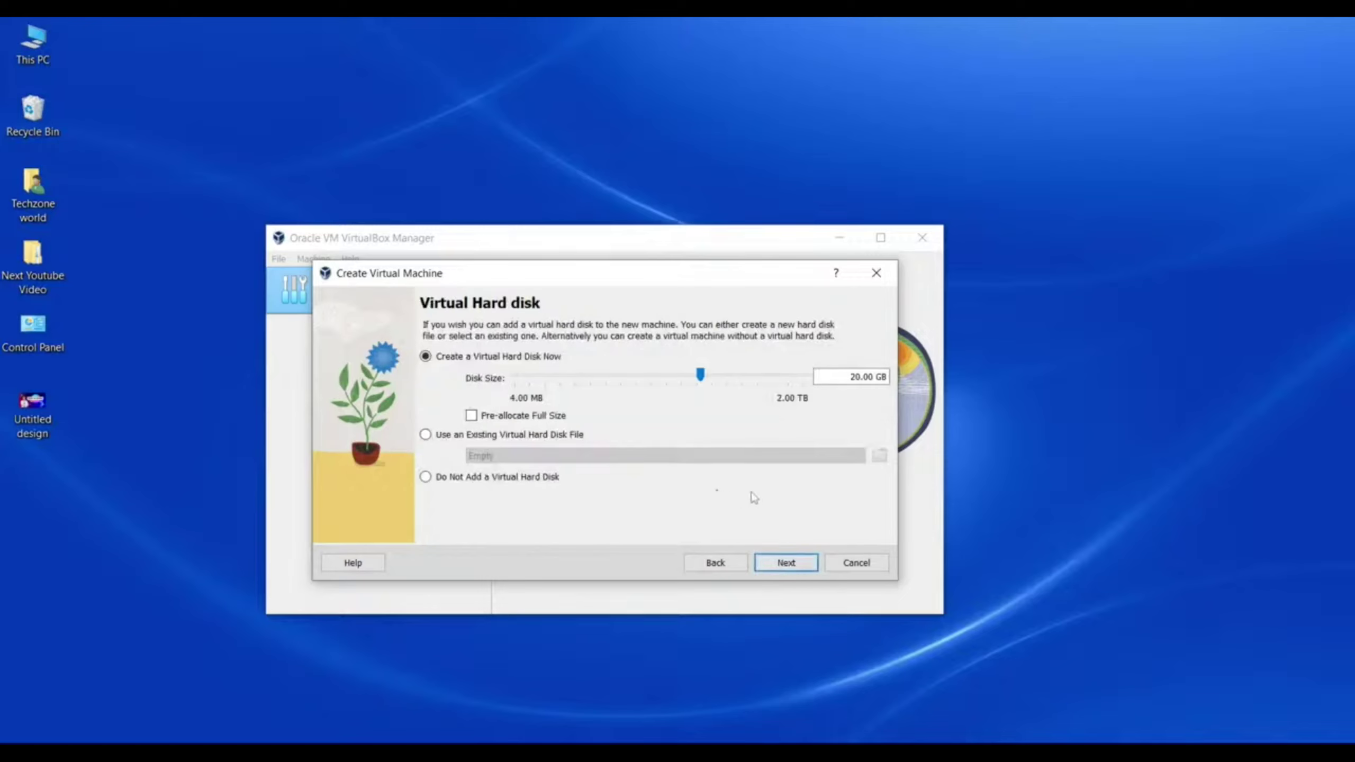
pyautogui.click(731, 378)
pyautogui.click(785, 563)
pyautogui.scroll(-1, 663, 483)
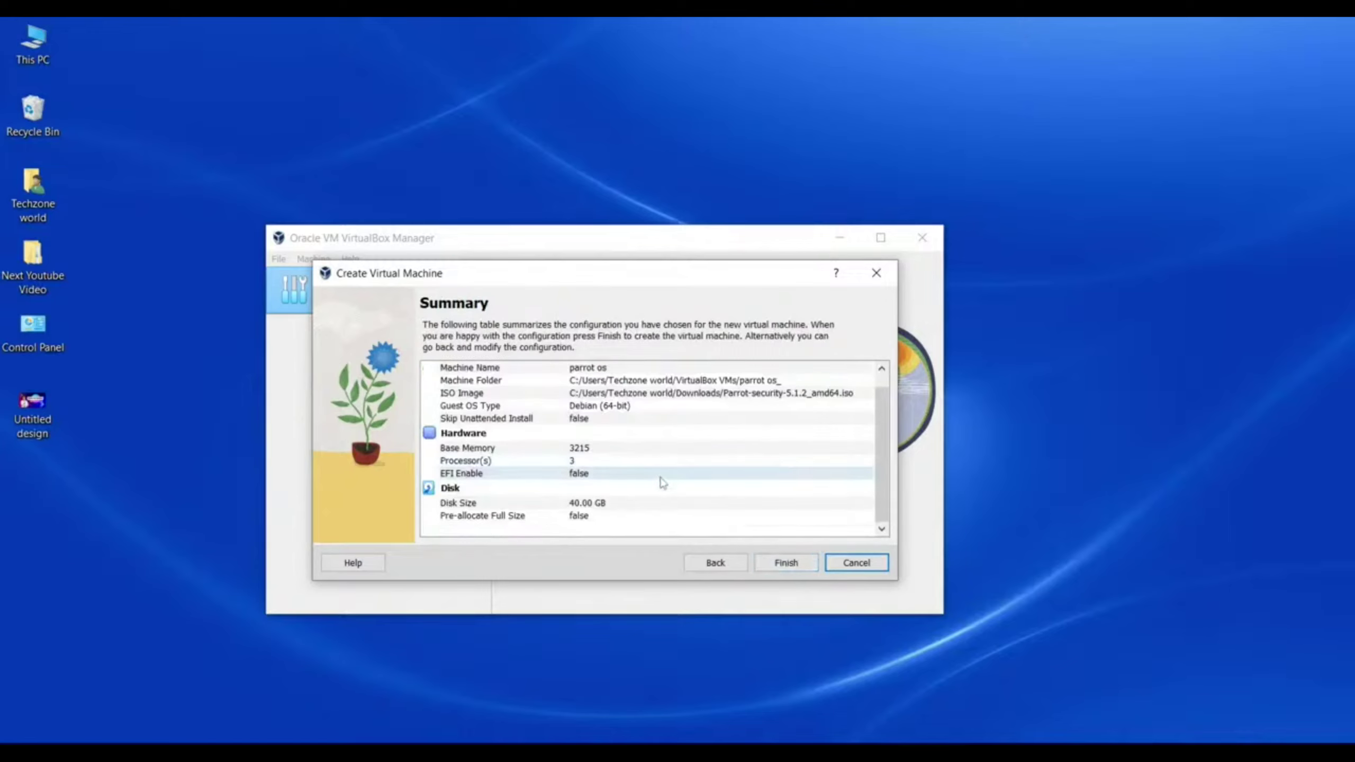
pyautogui.scroll(1, 669, 497)
pyautogui.scroll(-1, 704, 501)
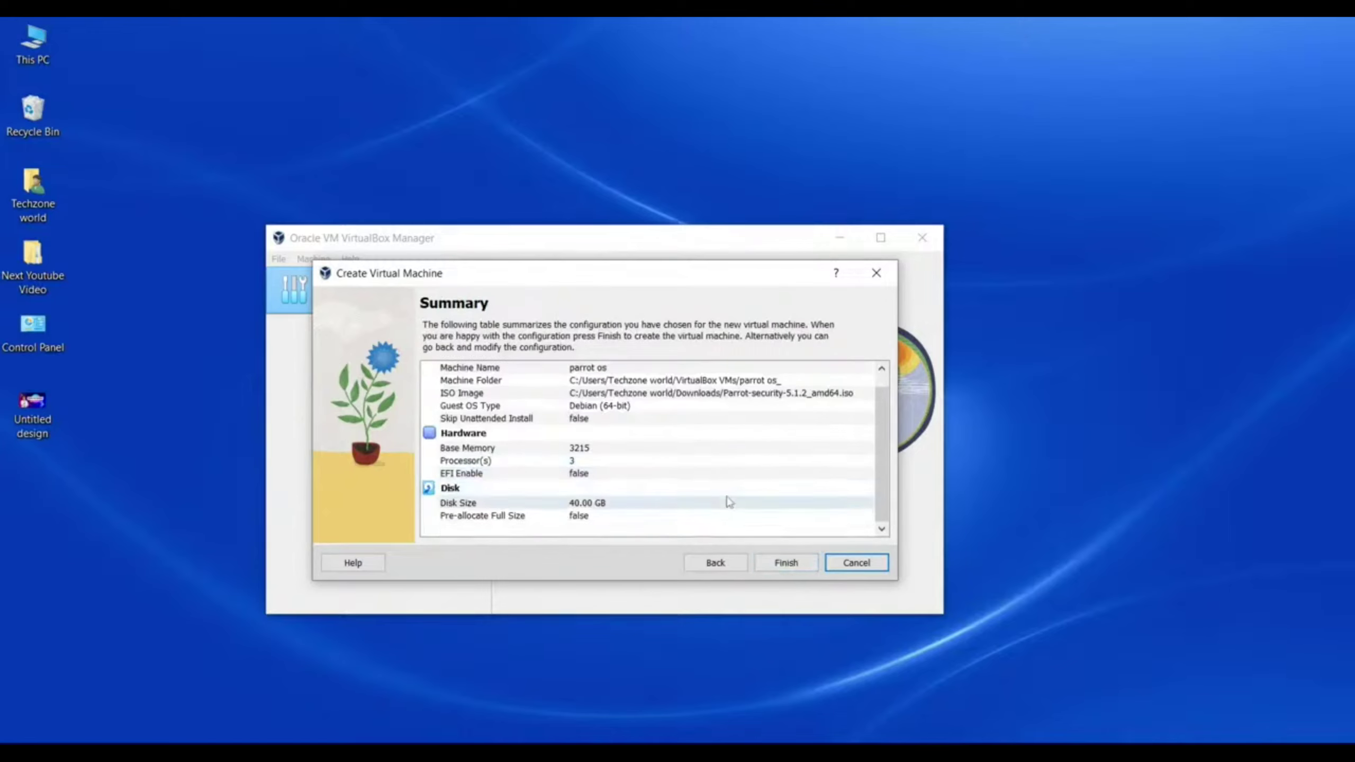
pyautogui.click(788, 569)
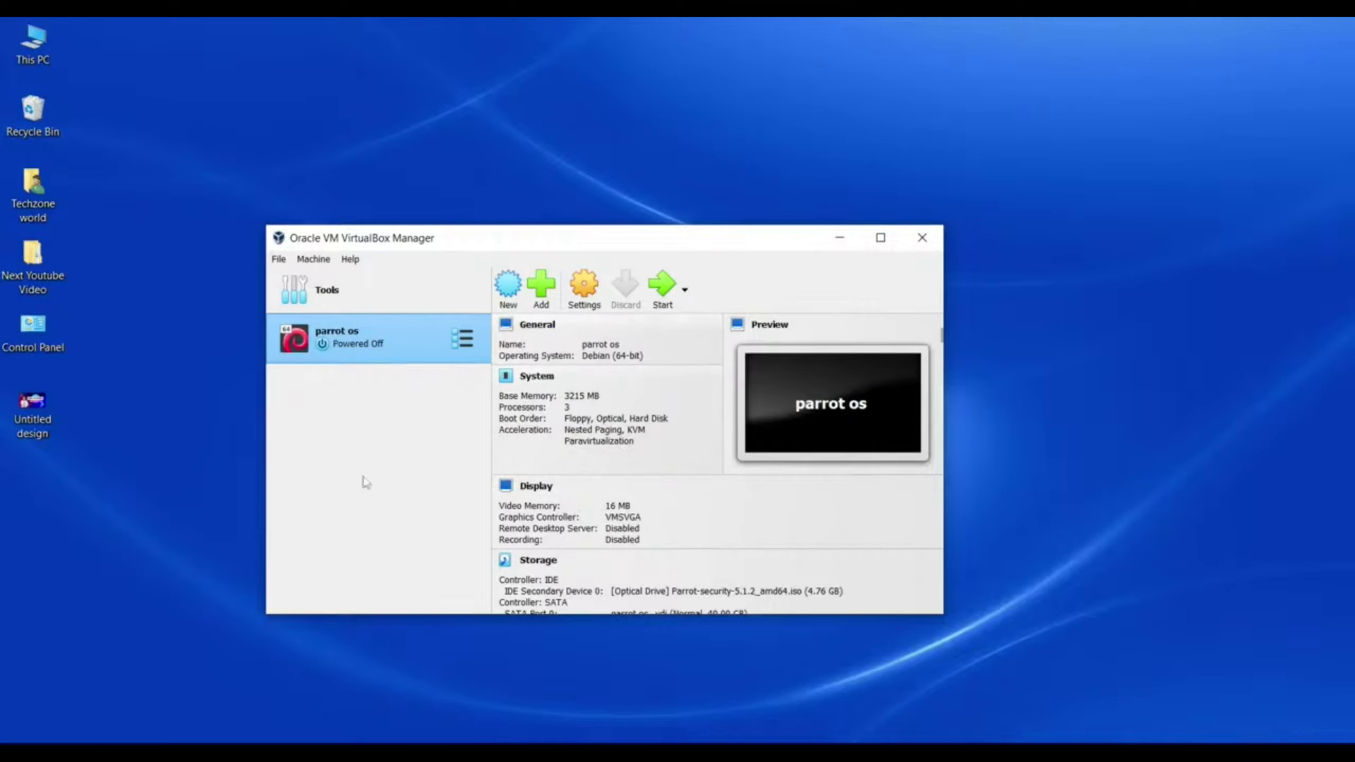
# Step: Set Shared Clipboard and Drag'n'Drop to Bidirectional under General > Advanced and save
pyautogui.click(584, 300)
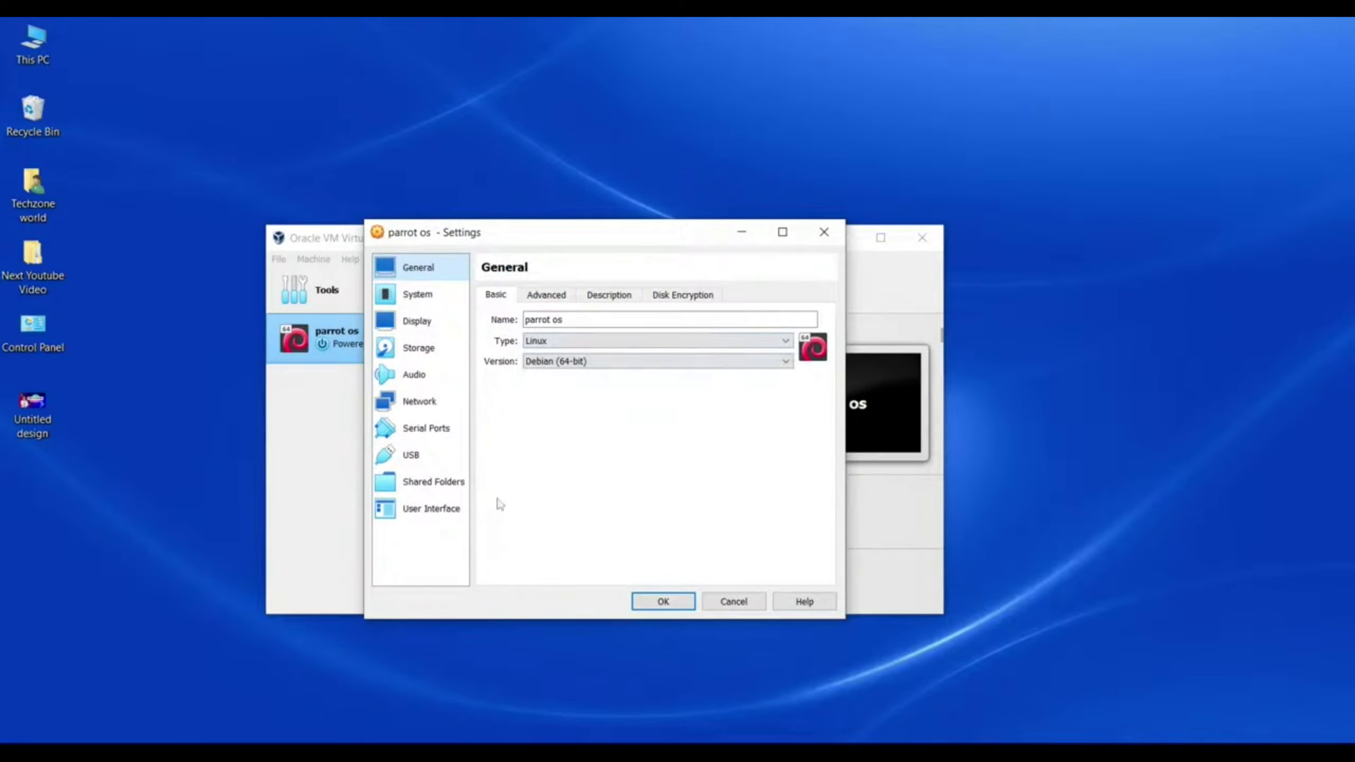
pyautogui.click(546, 295)
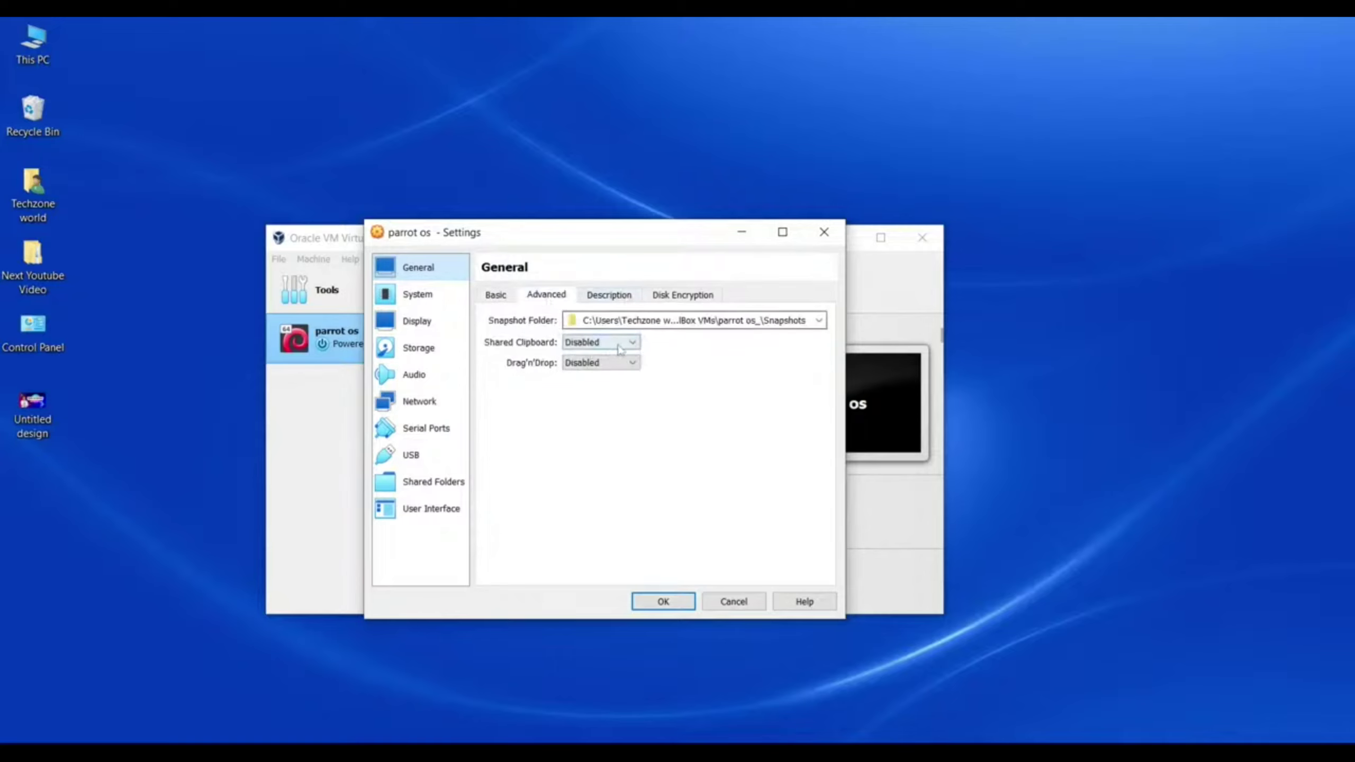
pyautogui.click(596, 342)
pyautogui.click(613, 390)
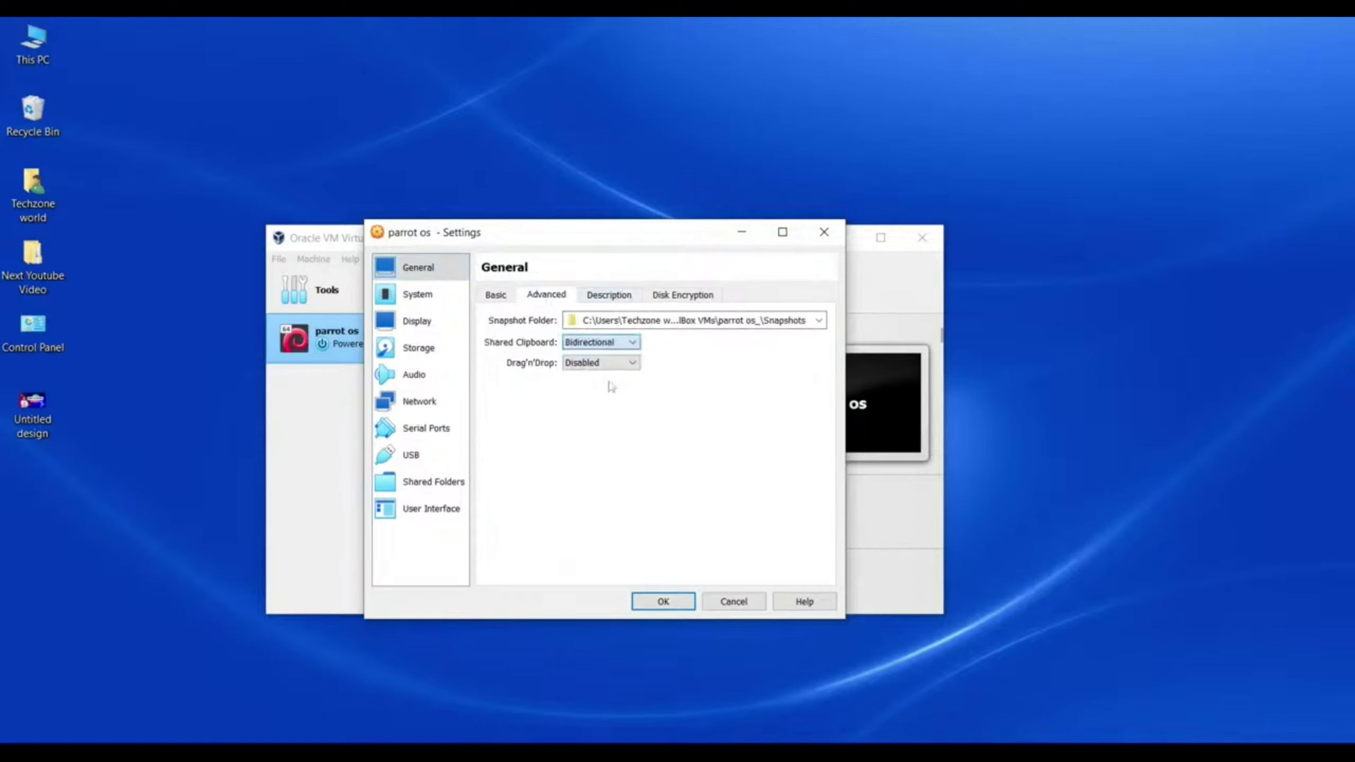
pyautogui.click(610, 363)
pyautogui.click(598, 410)
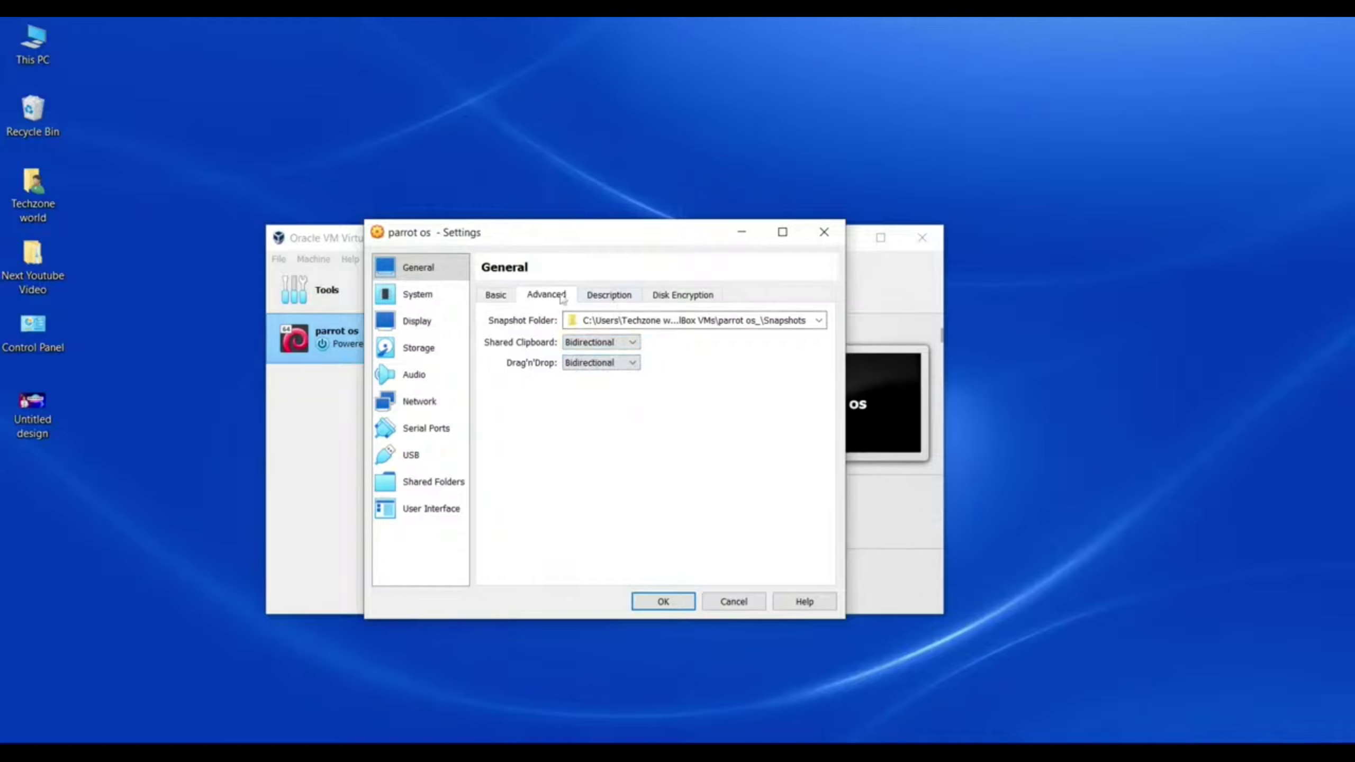
pyautogui.click(663, 601)
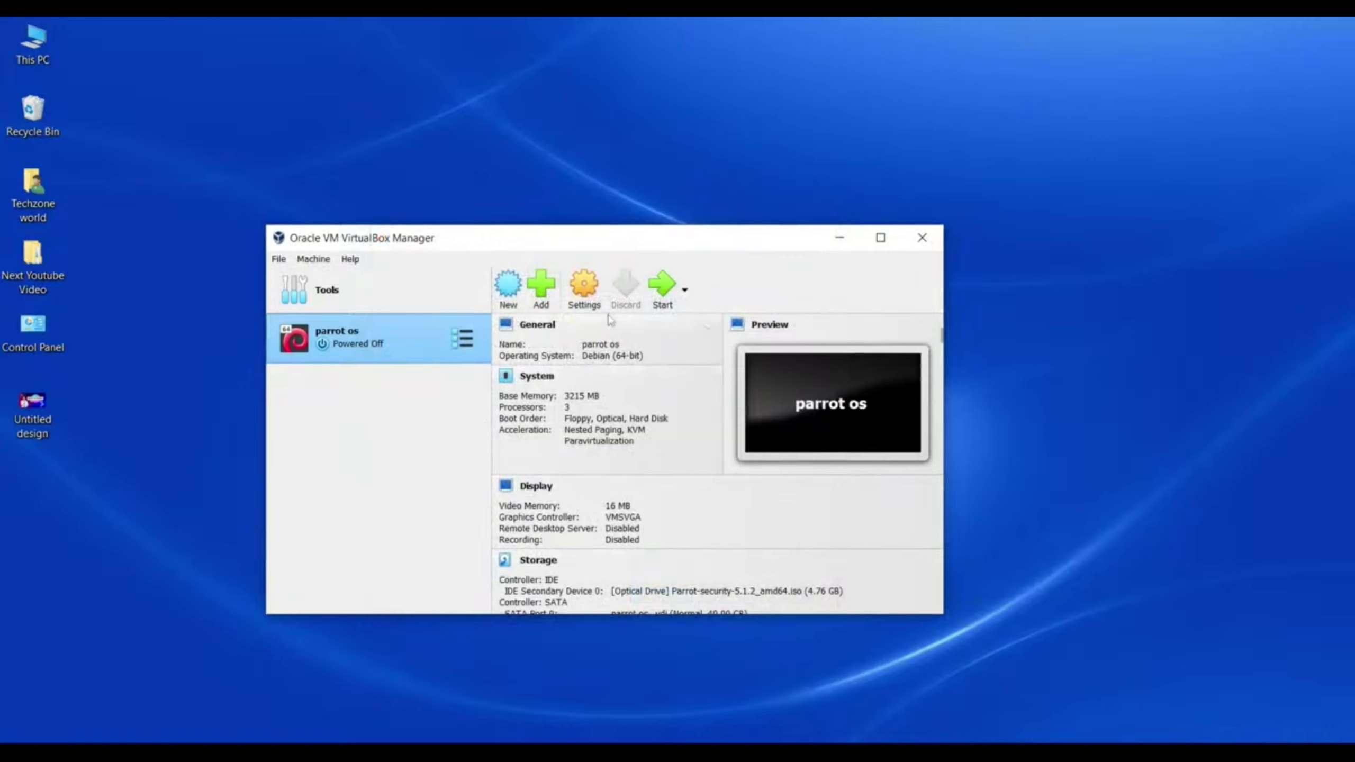
# Step: Start parrot os using Normal Start
pyautogui.click(686, 293)
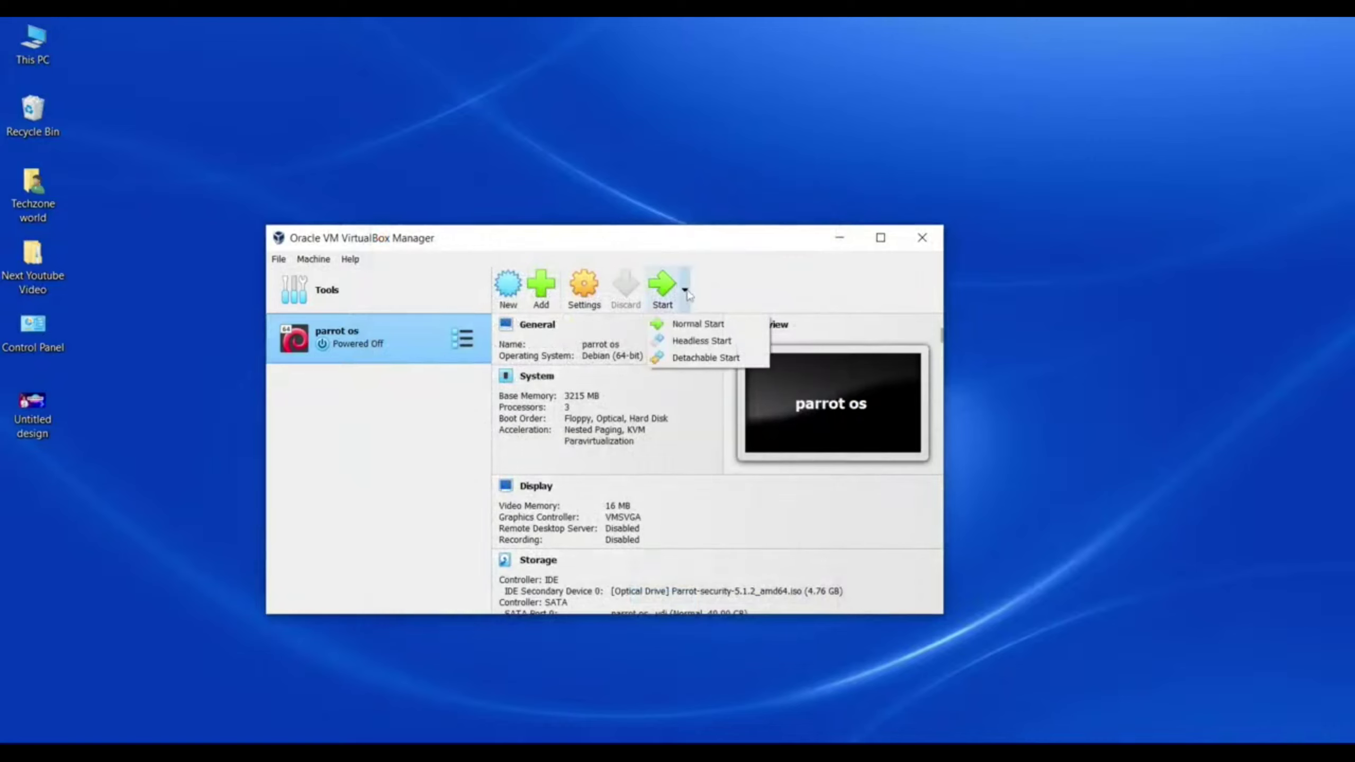
pyautogui.click(703, 325)
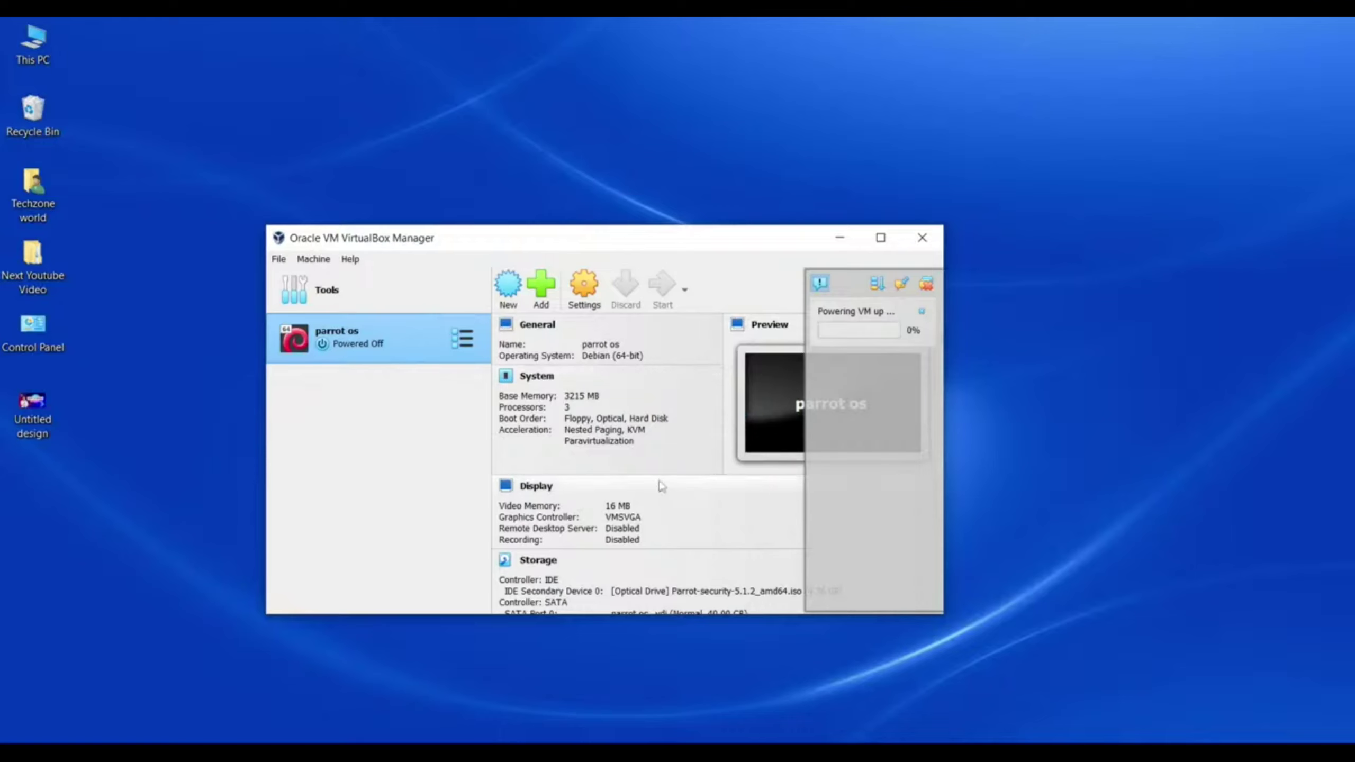
# Step: Move the OBS recorder window aside and minimize it
pyautogui.hotkey('alt', 'Tab')
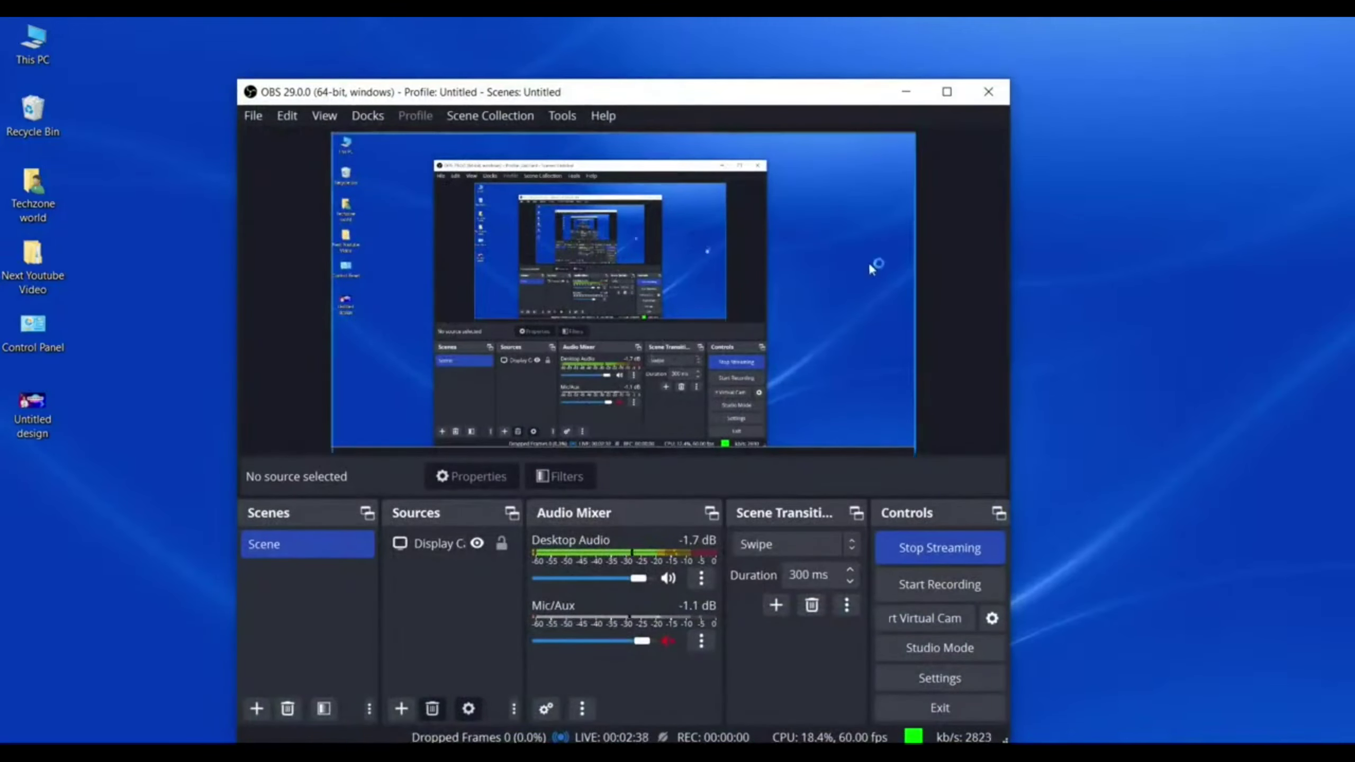
pyautogui.moveTo(723, 95); pyautogui.dragTo(824, 316)
pyautogui.click(1007, 310)
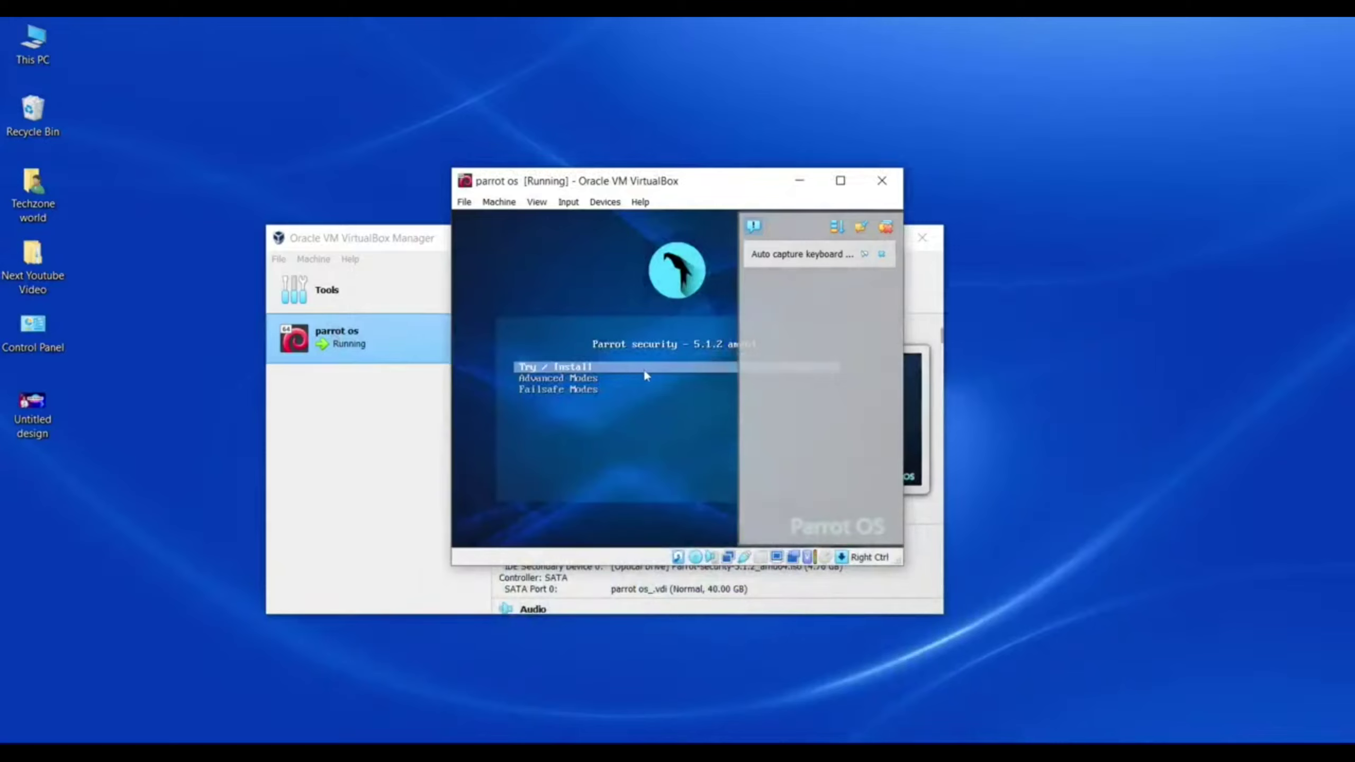
# Step: Decline mouse and keyboard capture, boot Try / Install, and maximize the VM window
pyautogui.click(639, 370)
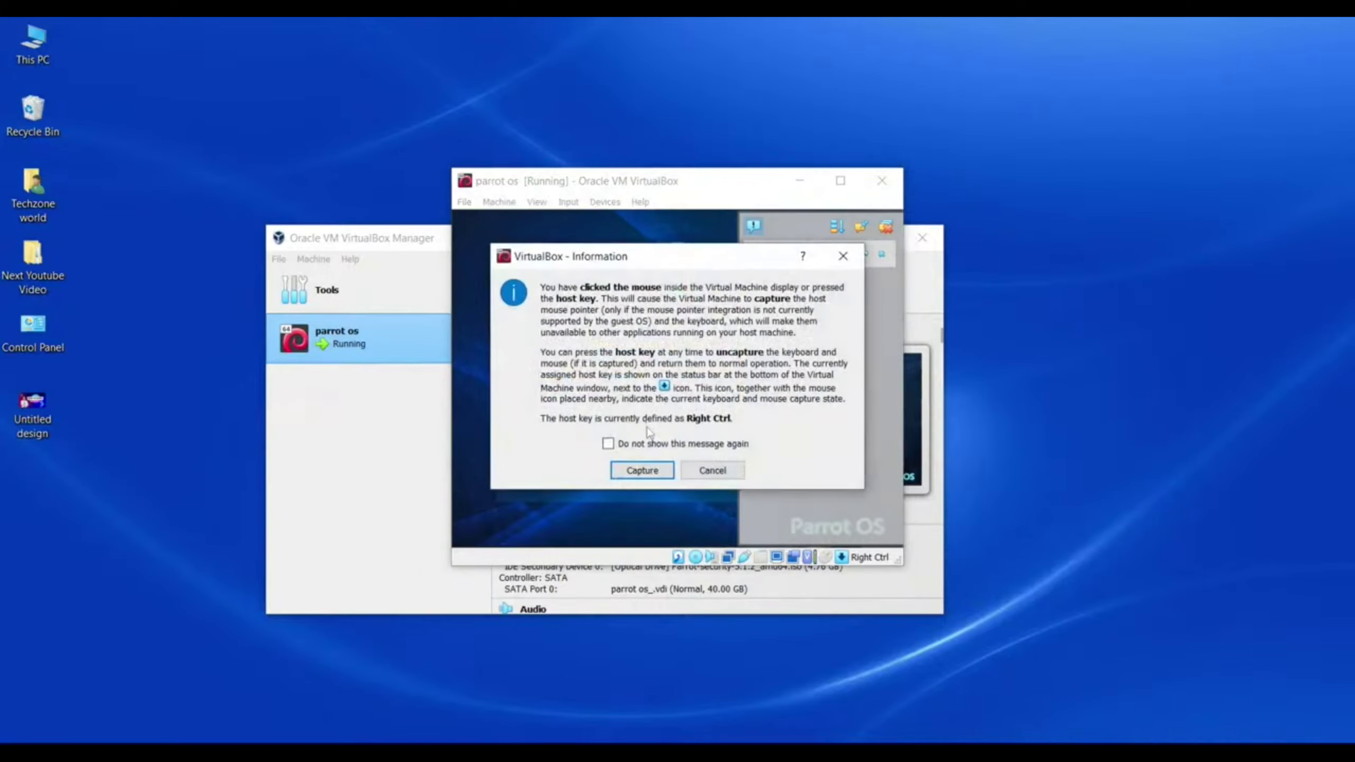
pyautogui.click(701, 467)
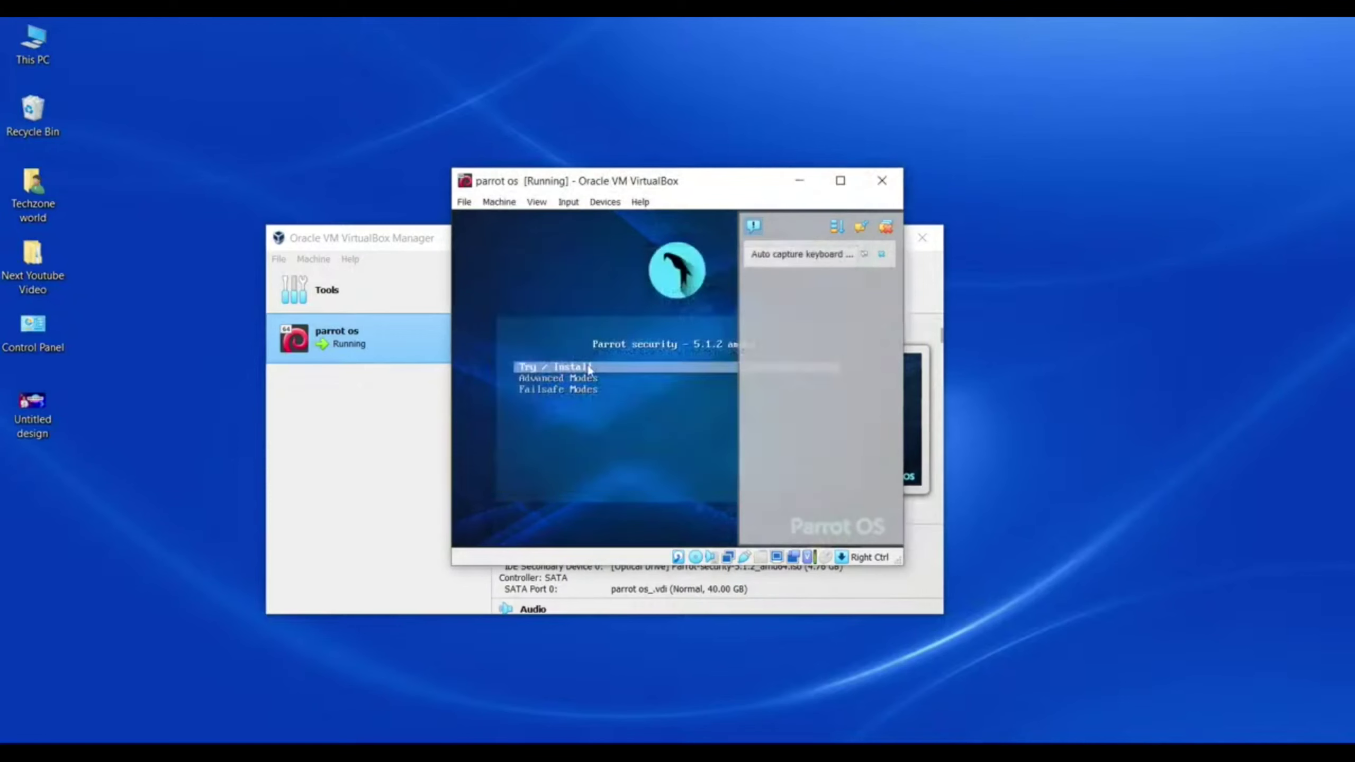
pyautogui.press('Return')
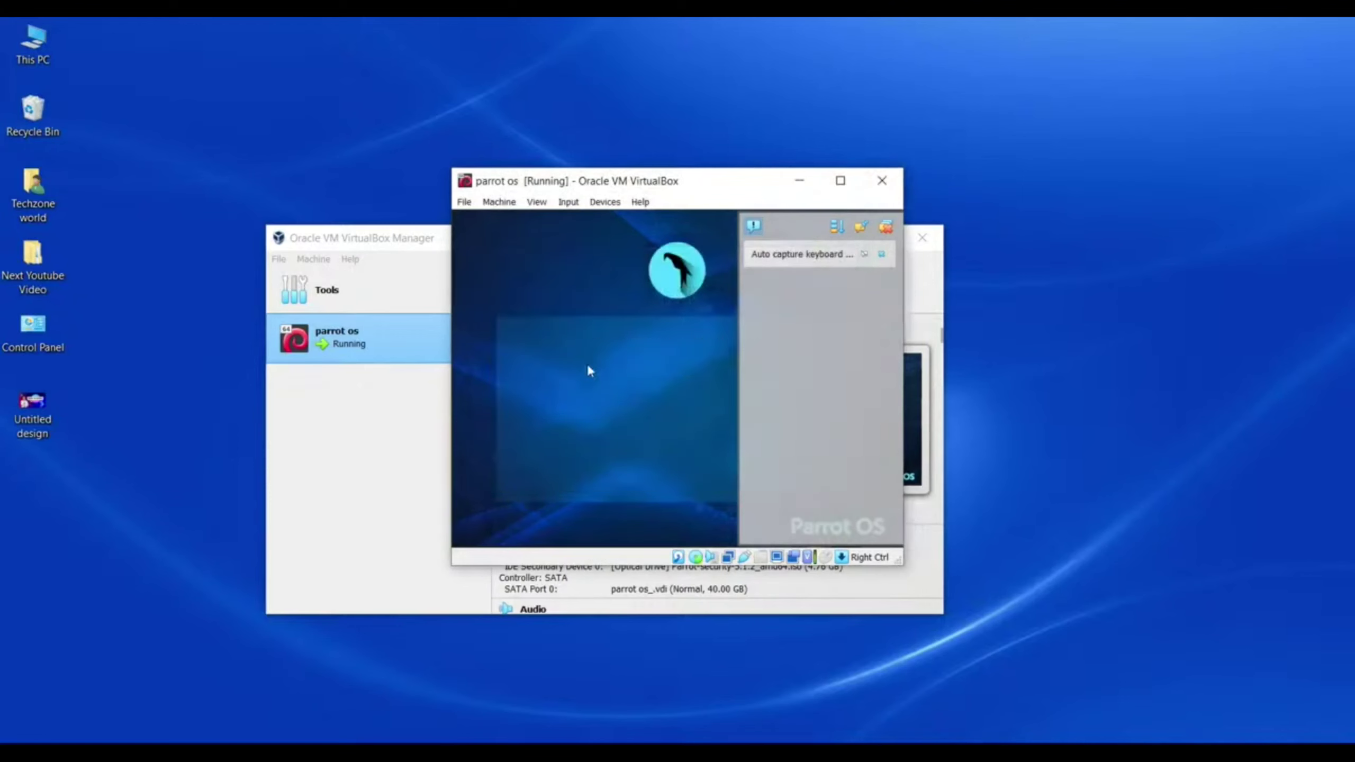
pyautogui.click(896, 181)
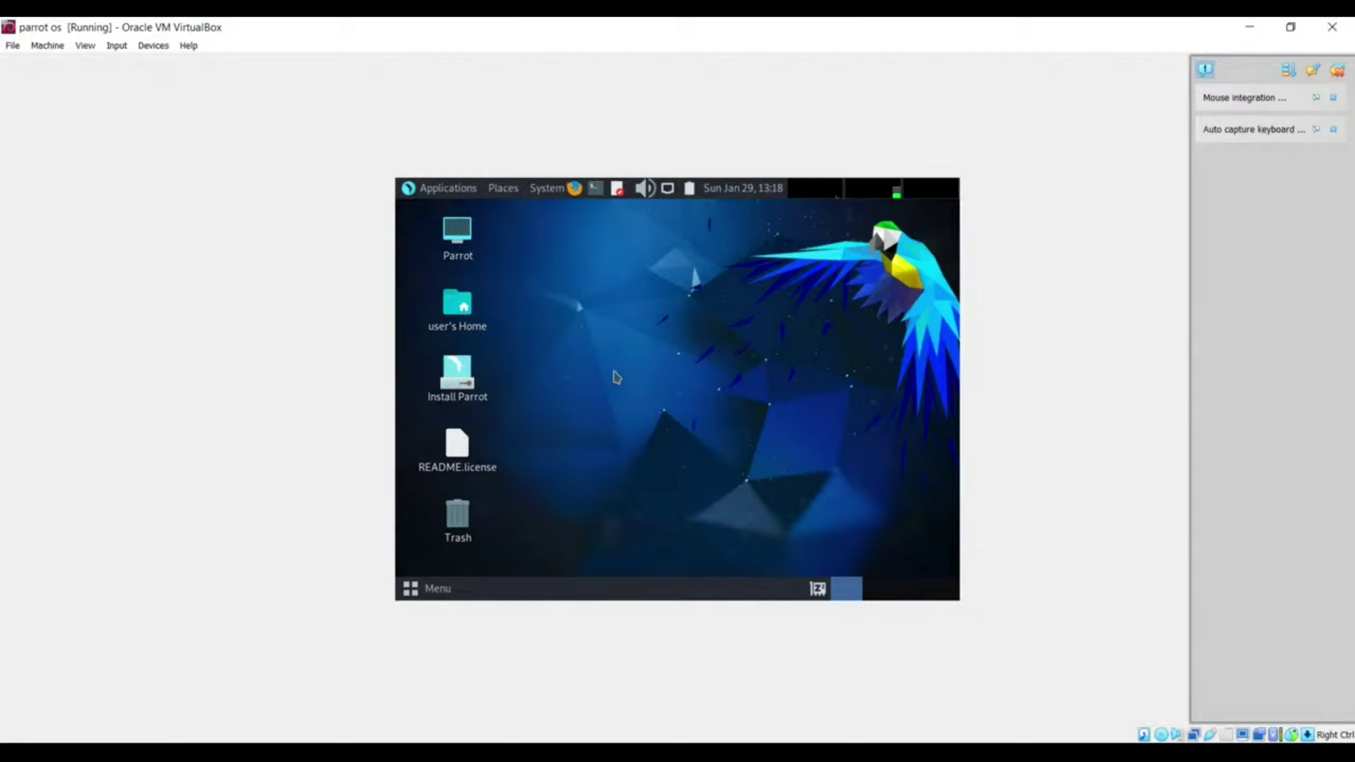
pyautogui.click(451, 376)
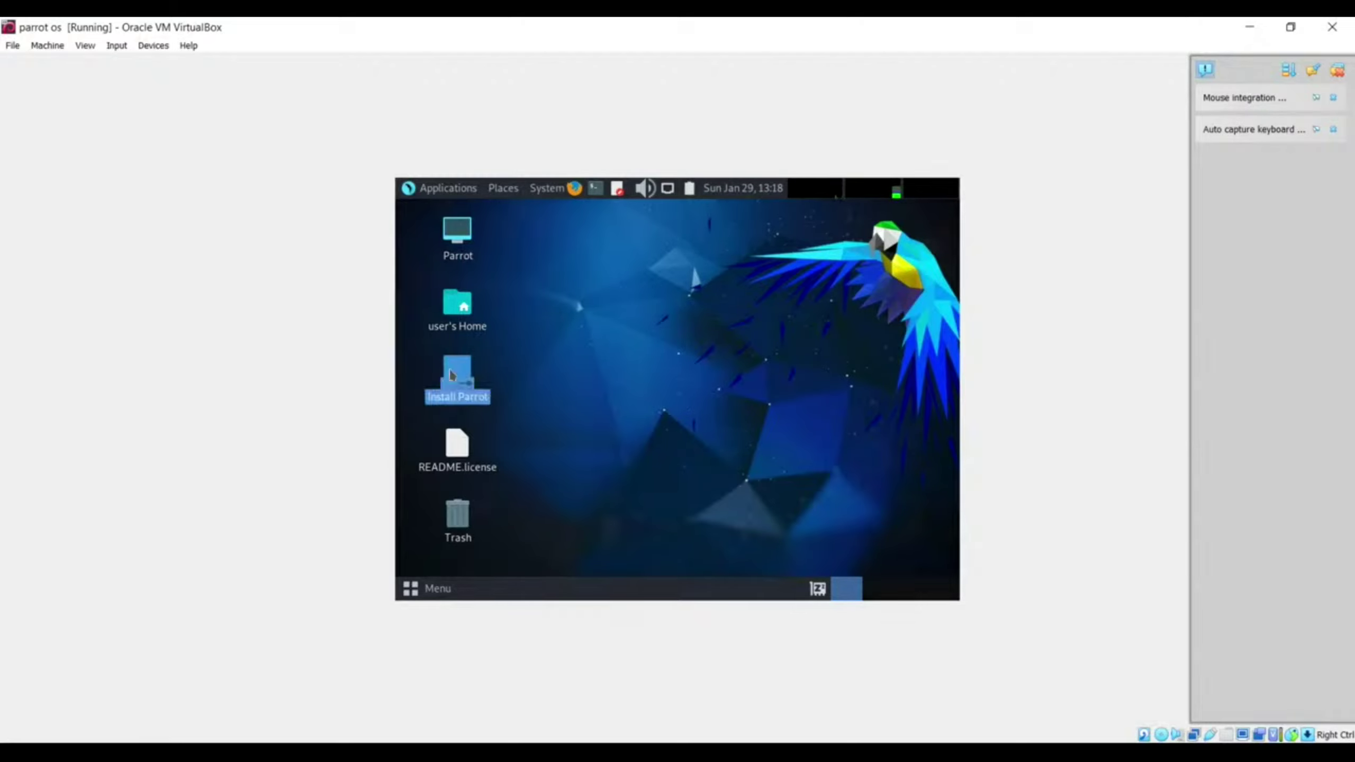
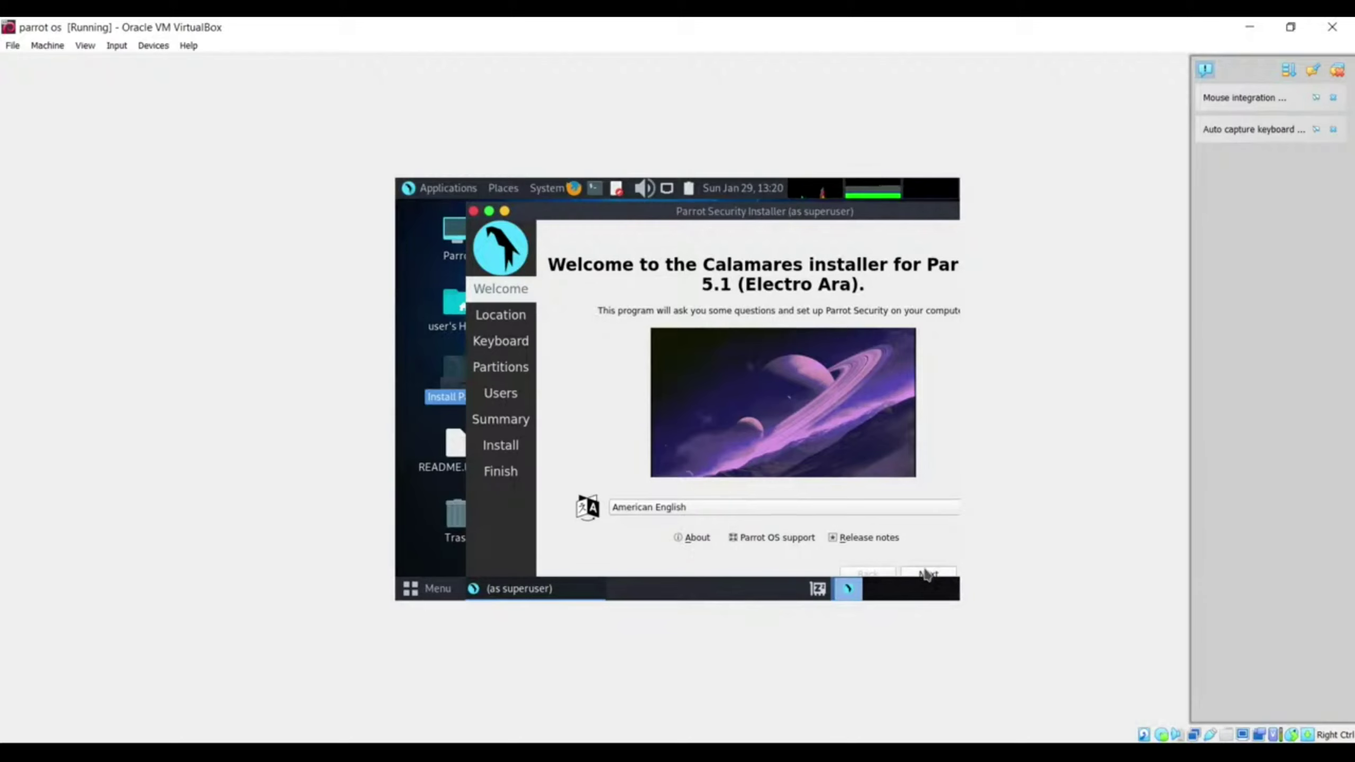
# Step: Go past the welcome page and accept the New York location and English (US) keyboard
pyautogui.click(927, 574)
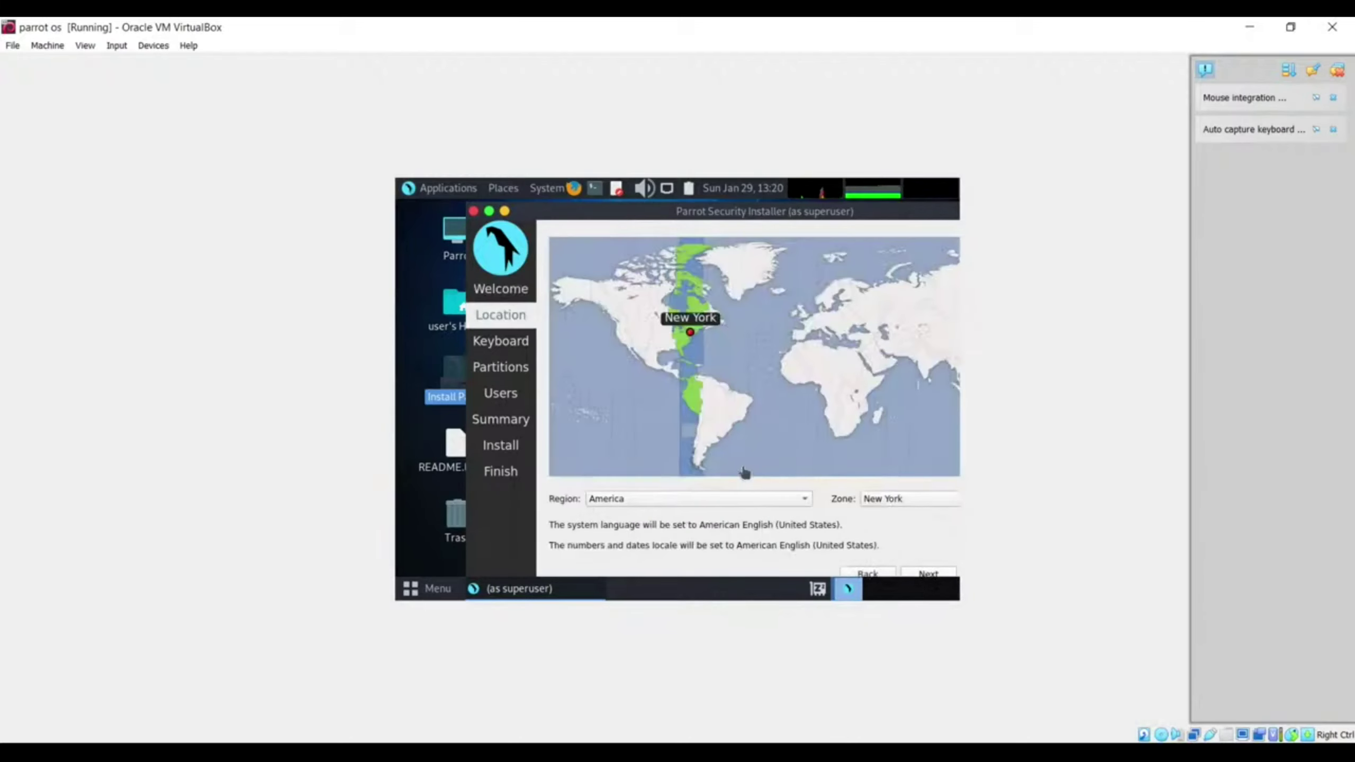
pyautogui.click(928, 574)
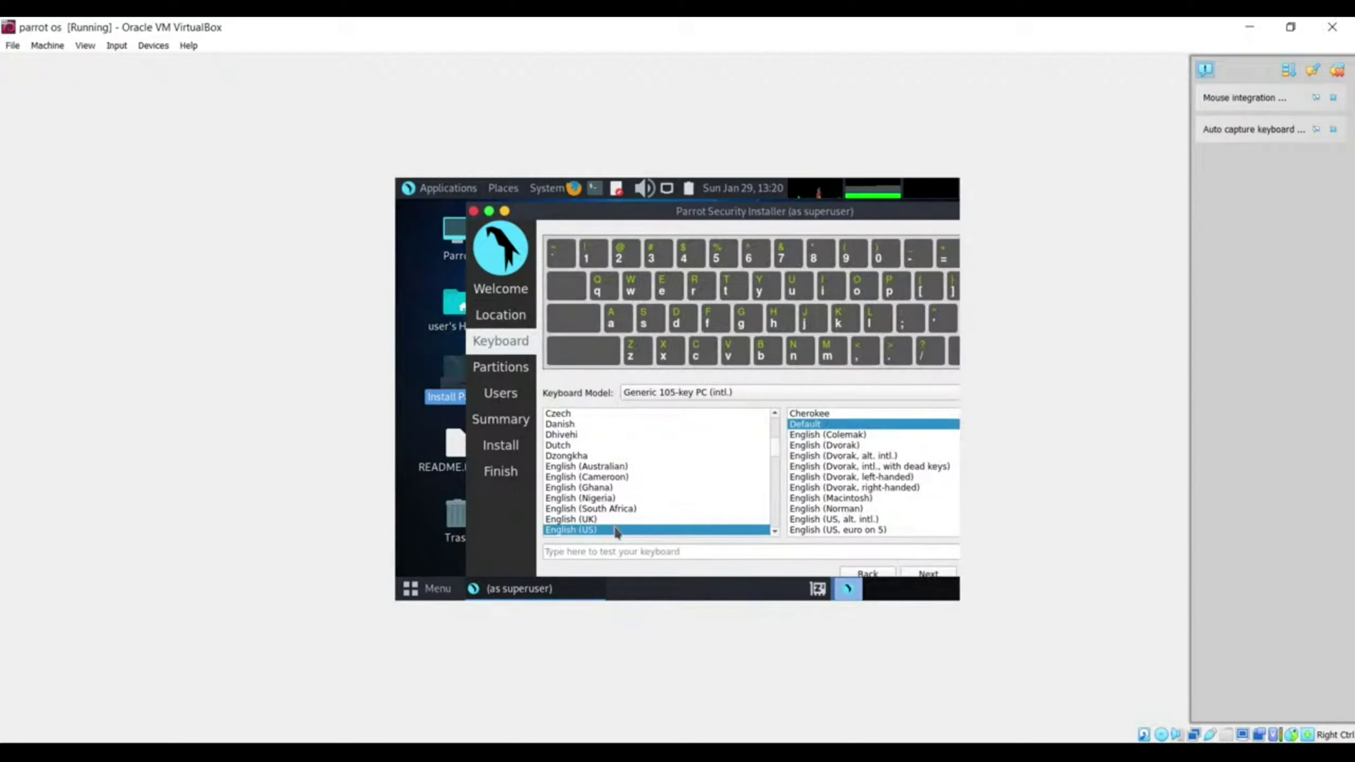
pyautogui.click(929, 575)
# Step: Erase the 40 GB disk using Swap (with Hibernate) and continue to the Users page
pyautogui.click(669, 303)
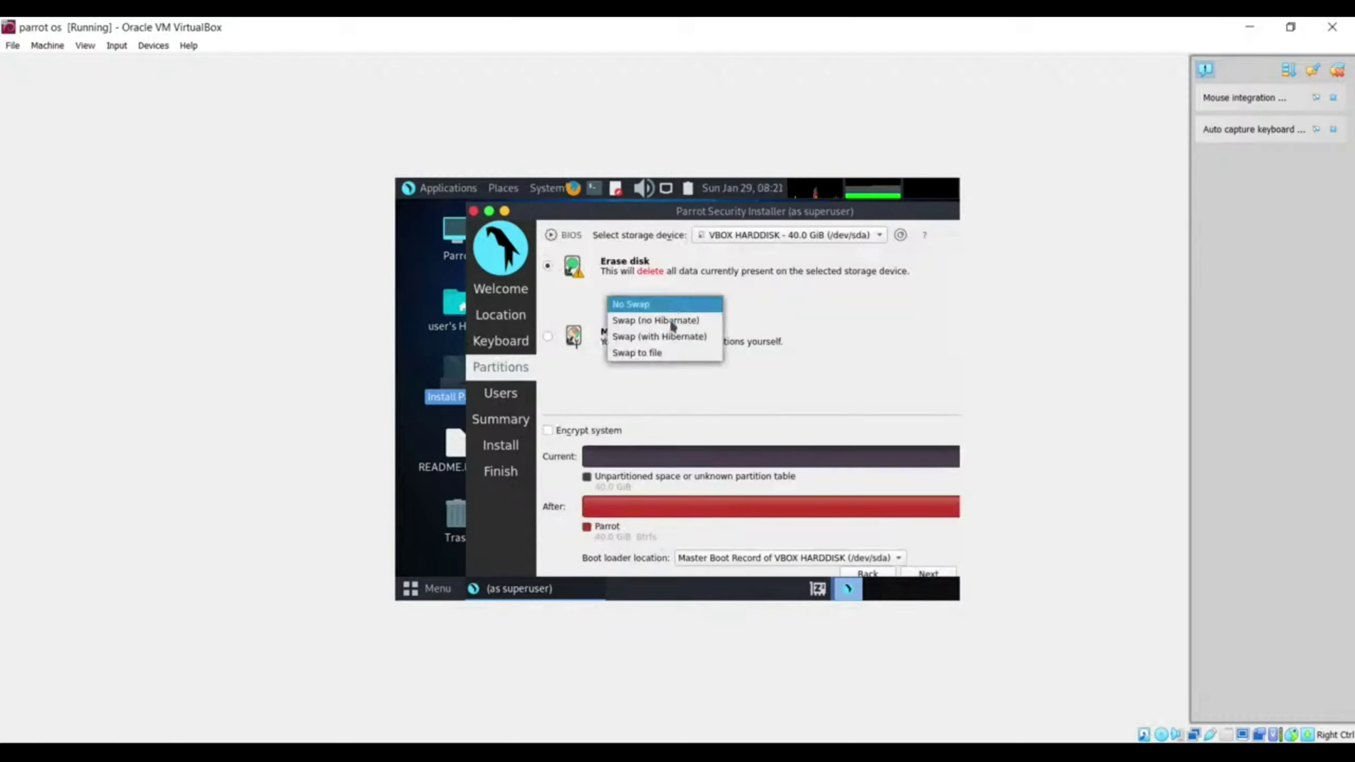
pyautogui.click(661, 336)
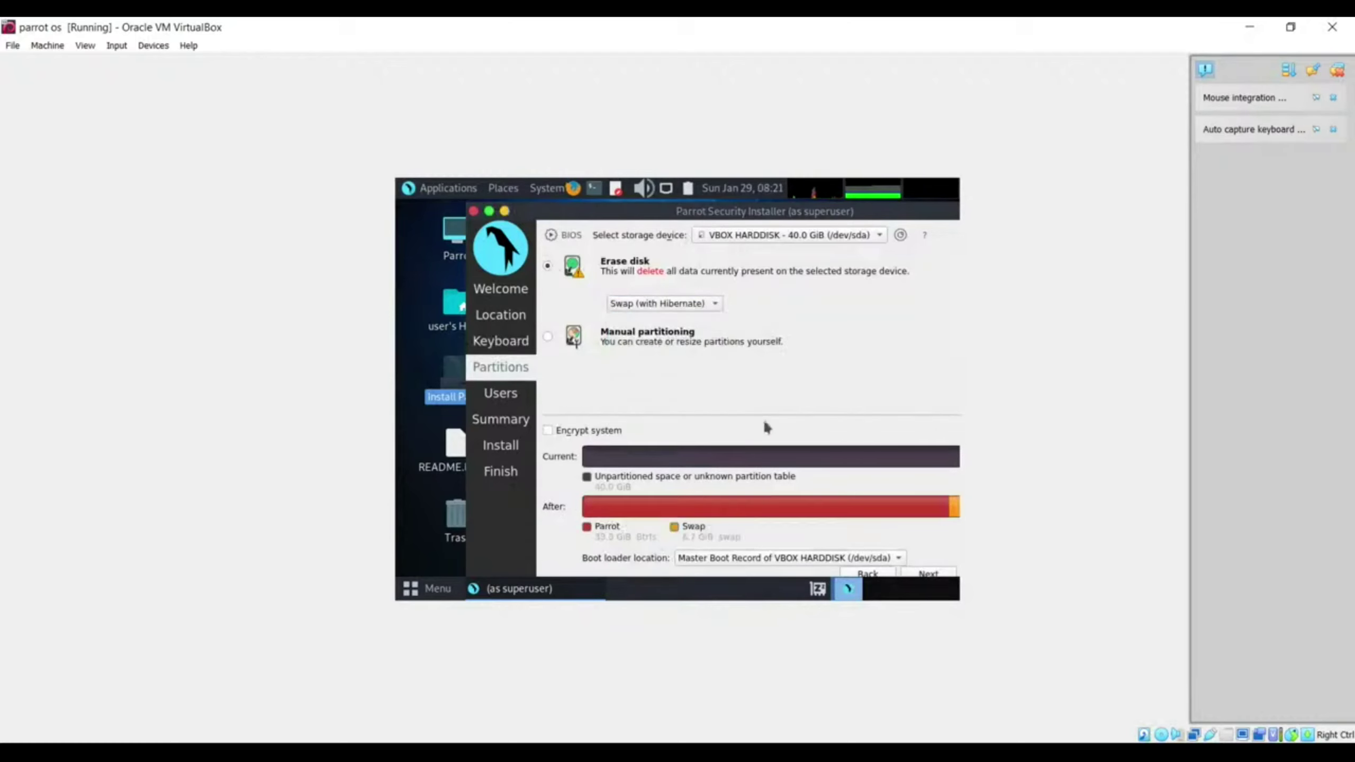
pyautogui.click(927, 574)
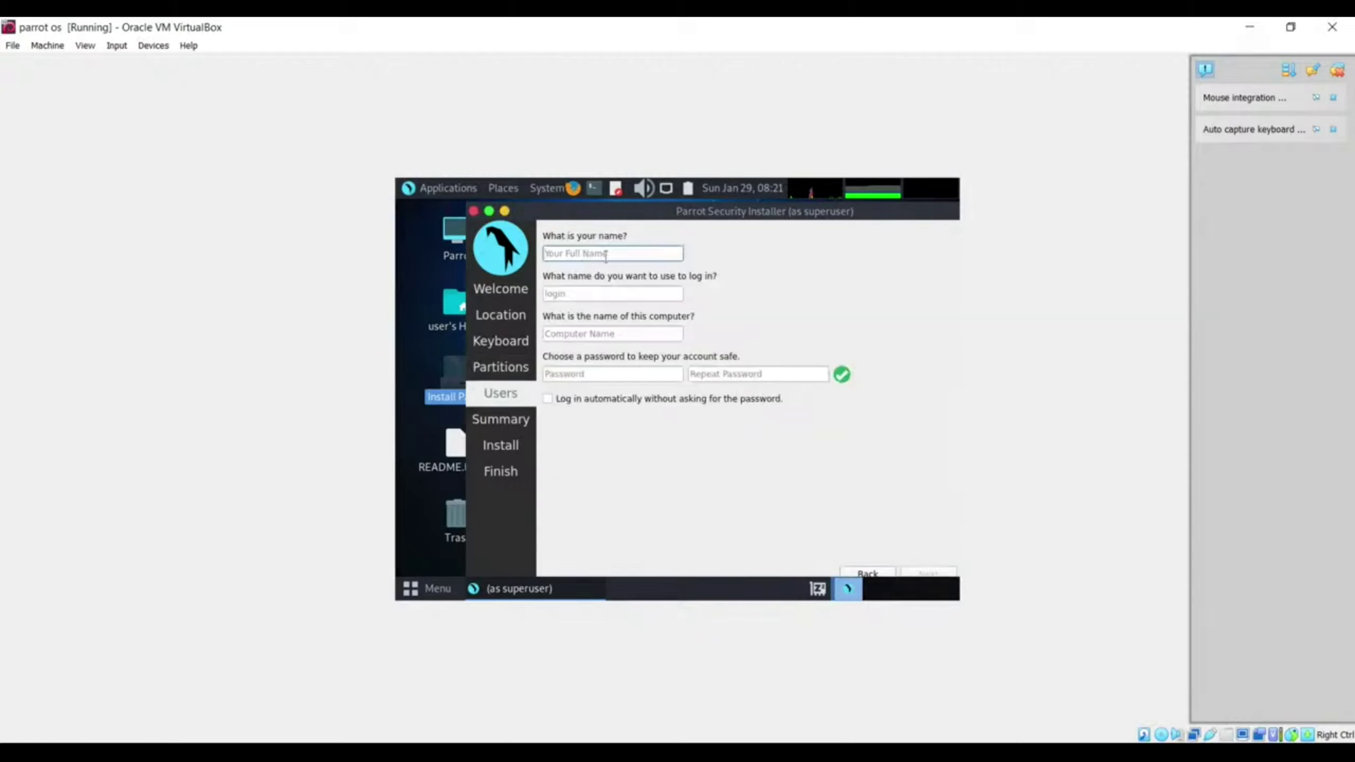
# Step: Enter the full name and delete the '-virtualbox' suffix from the computer name
pyautogui.write('T')
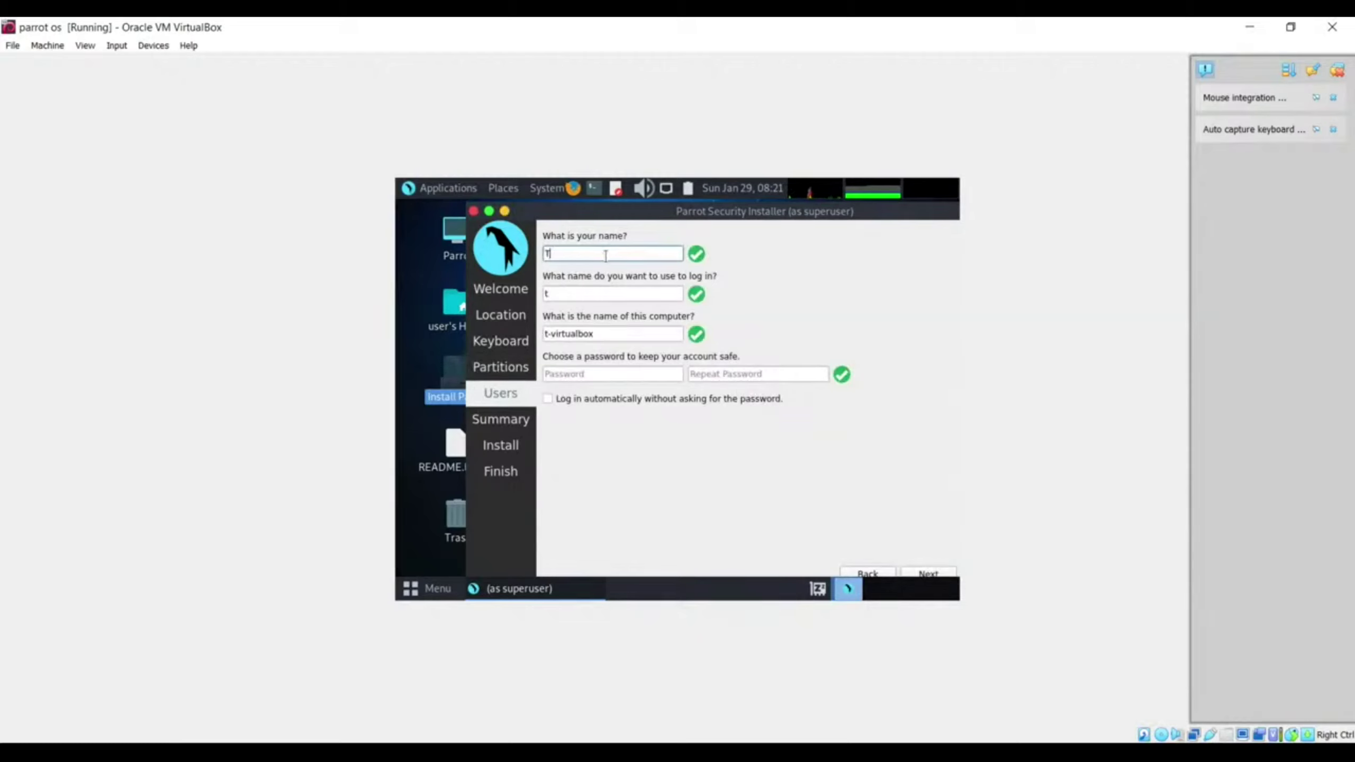
pyautogui.write('echZone')
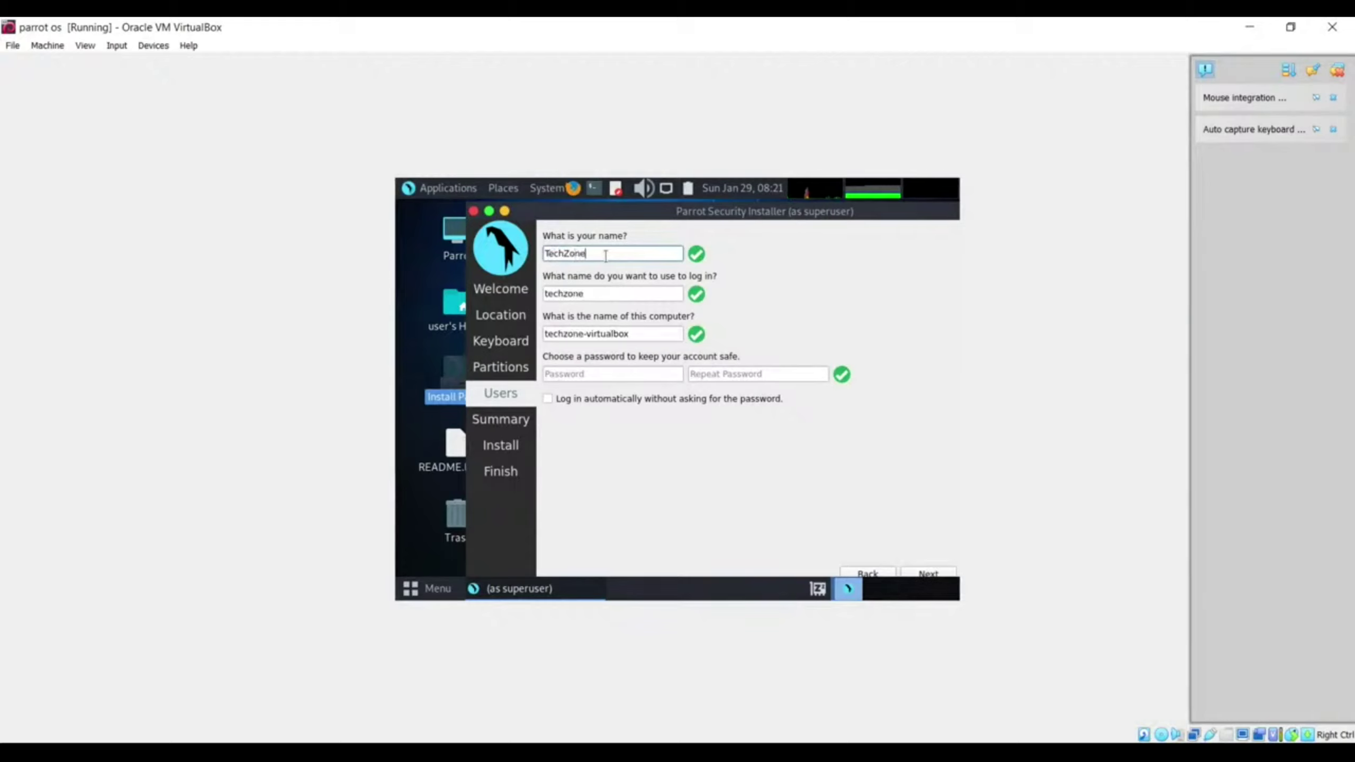
pyautogui.write('World')
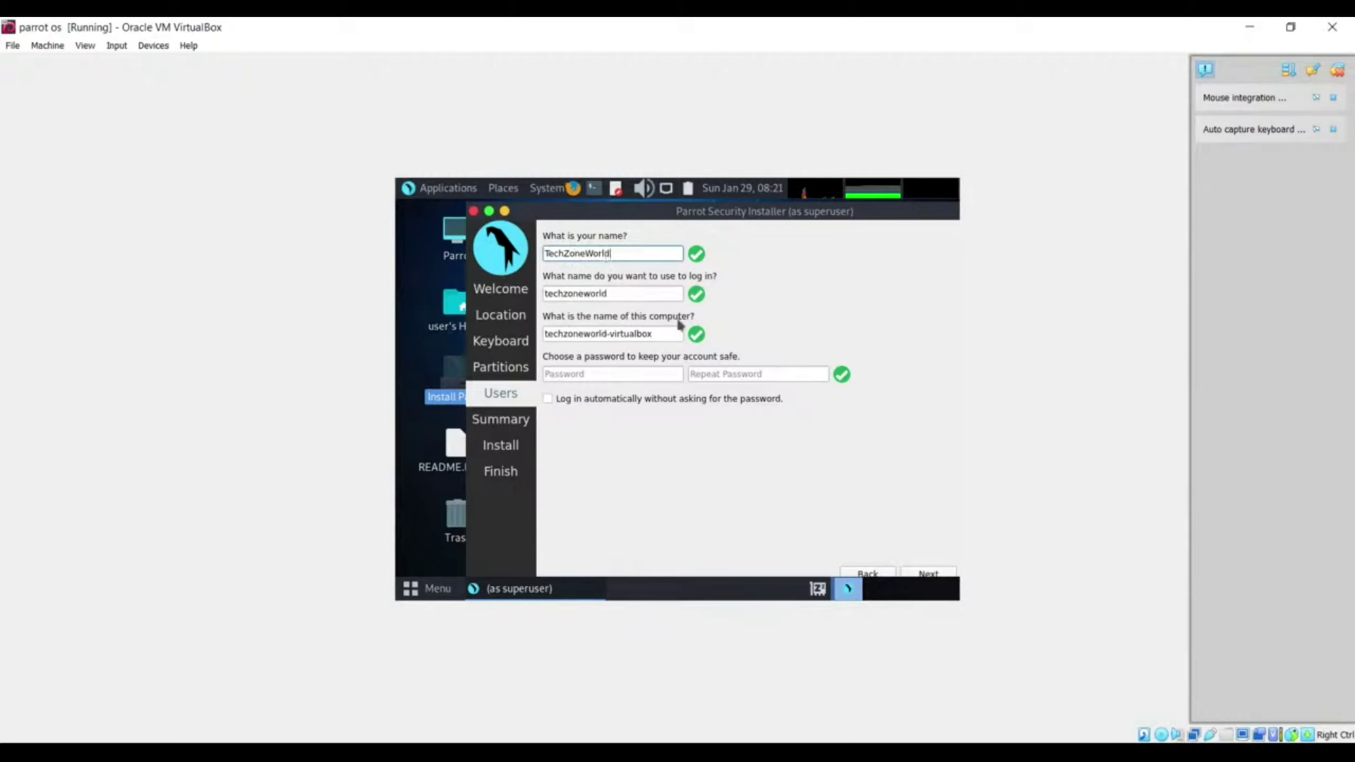
pyautogui.moveTo(656, 333); pyautogui.dragTo(610, 333)
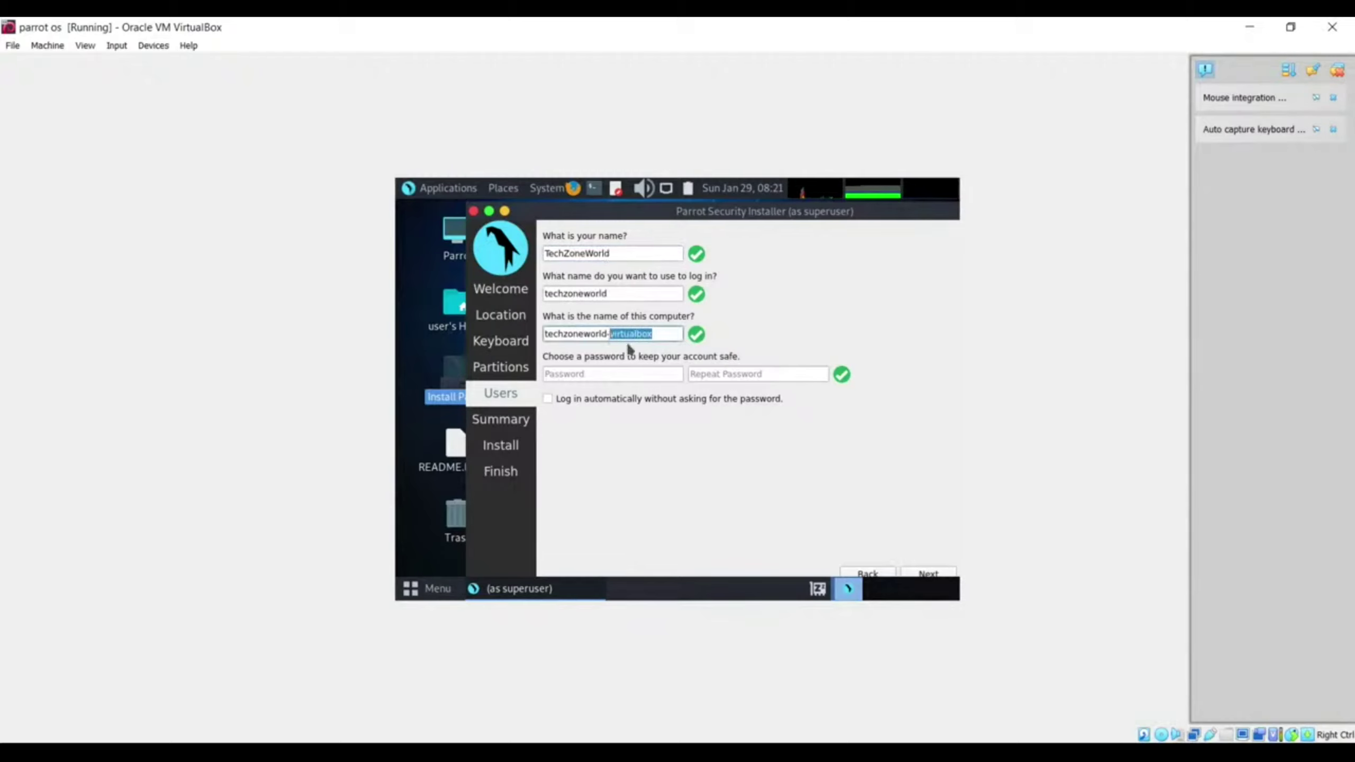
pyautogui.press('BackSpace')
# Step: Enter the account password in both fields and continue to the Summary page
pyautogui.click(628, 372)
pyautogui.write('●●●●')
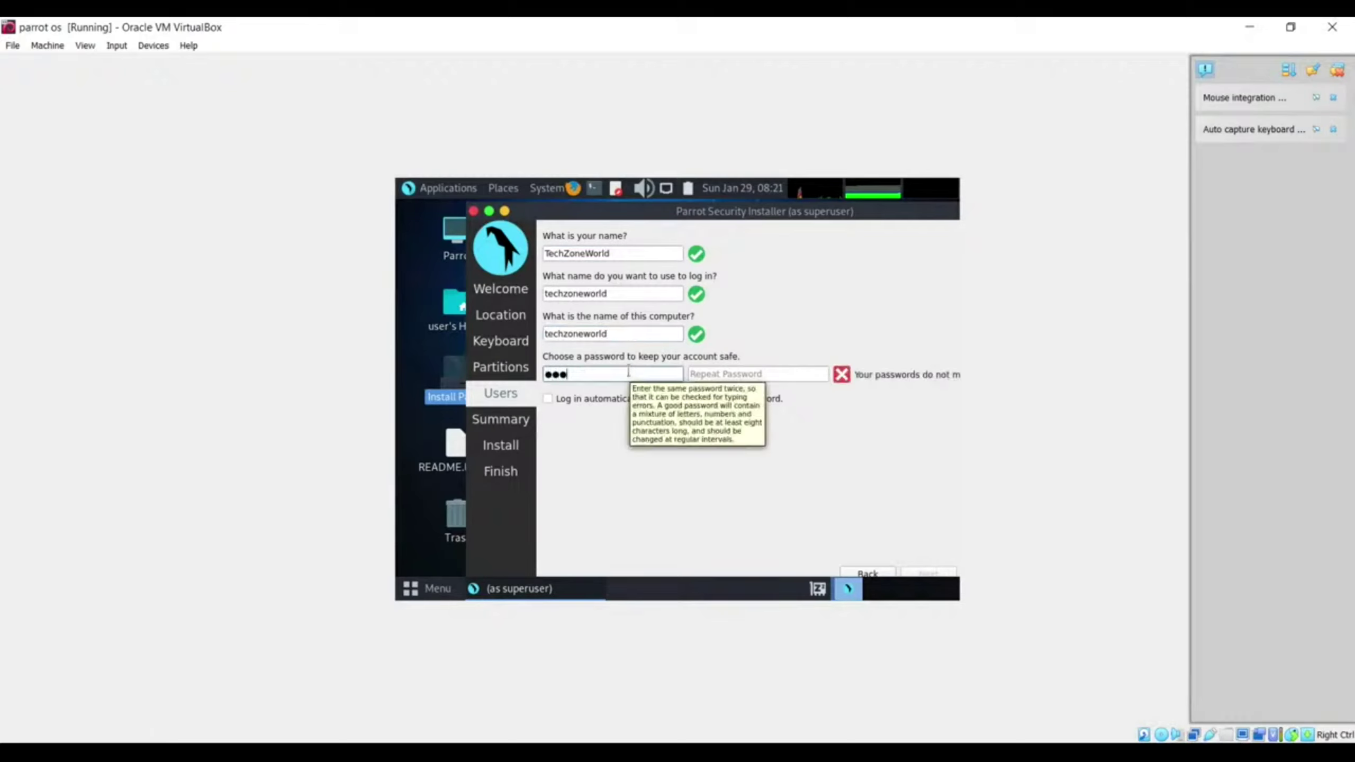
pyautogui.press('Tab')
pyautogui.write('●●●●')
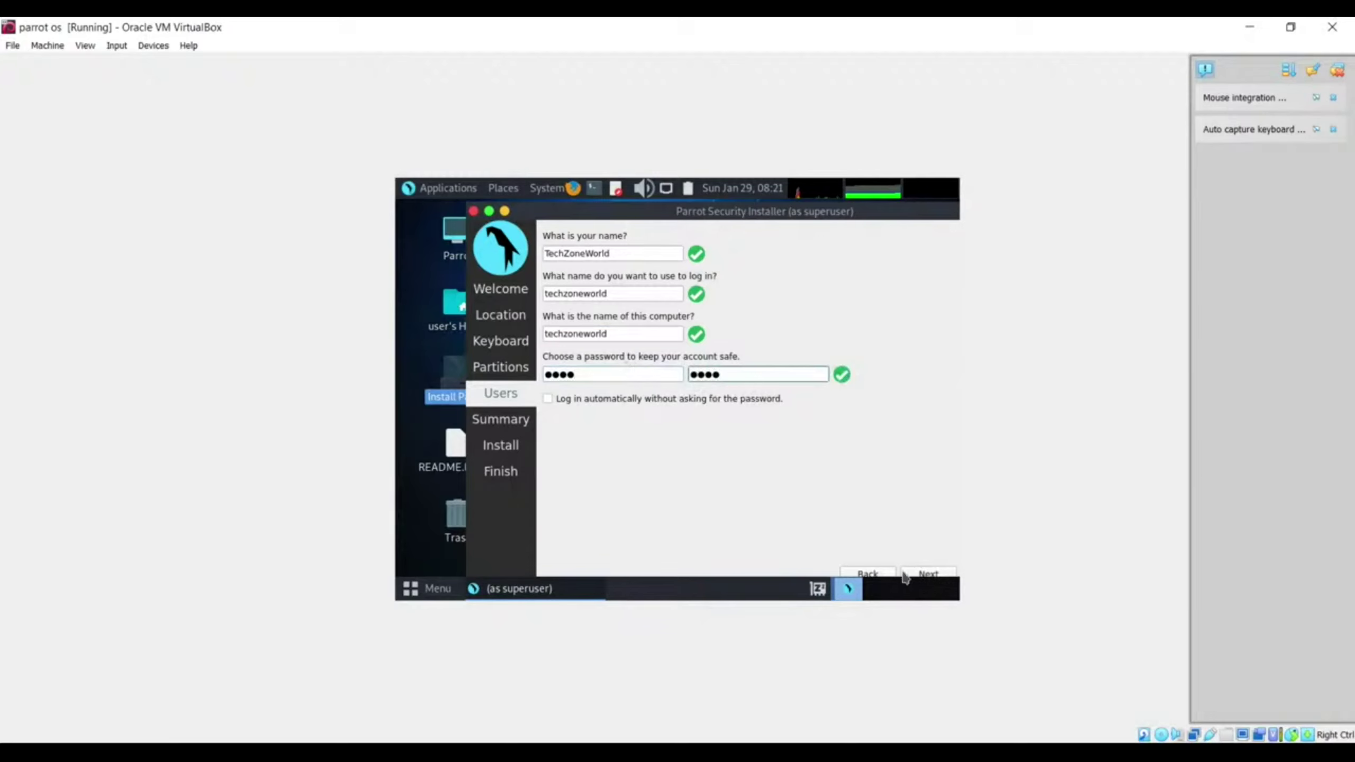
pyautogui.click(929, 574)
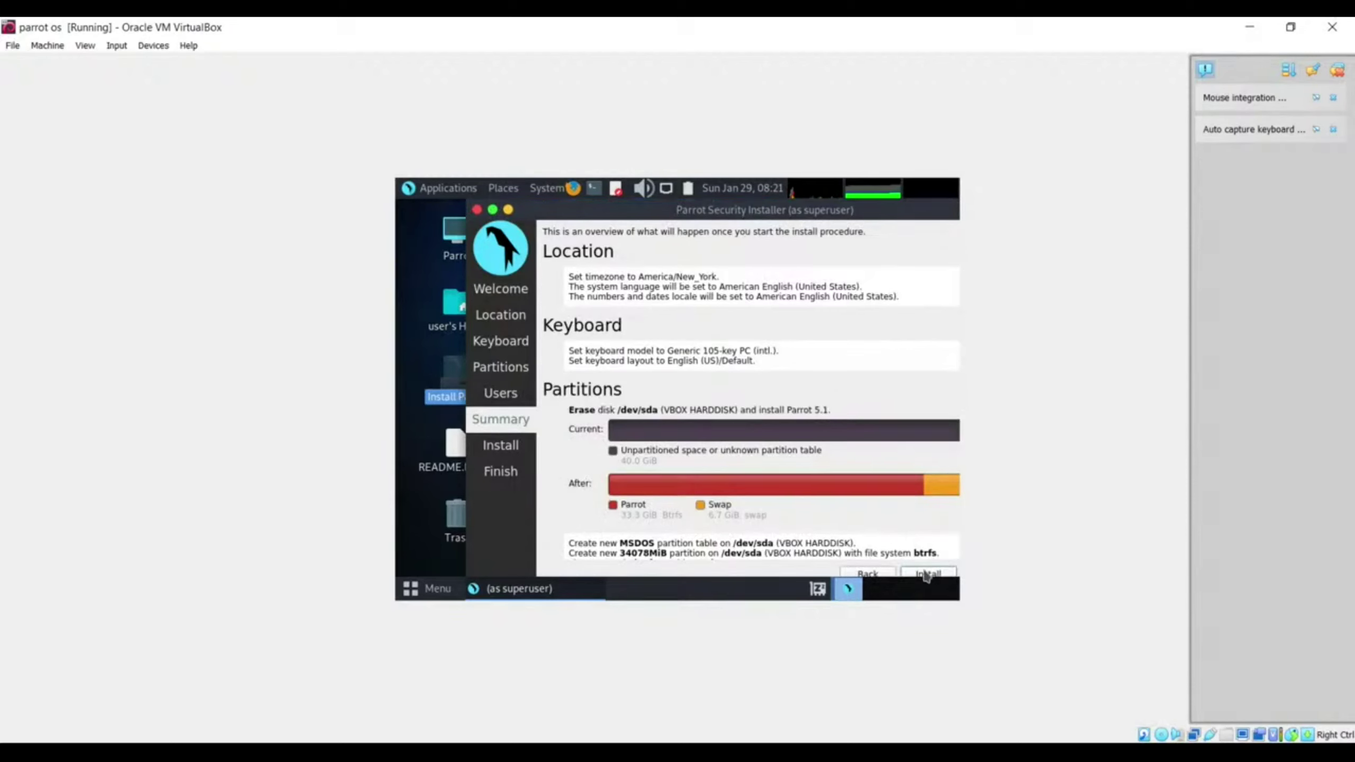
# Step: Choose Install on the Summary page and confirm with Install now
pyautogui.click(926, 575)
pyautogui.click(777, 394)
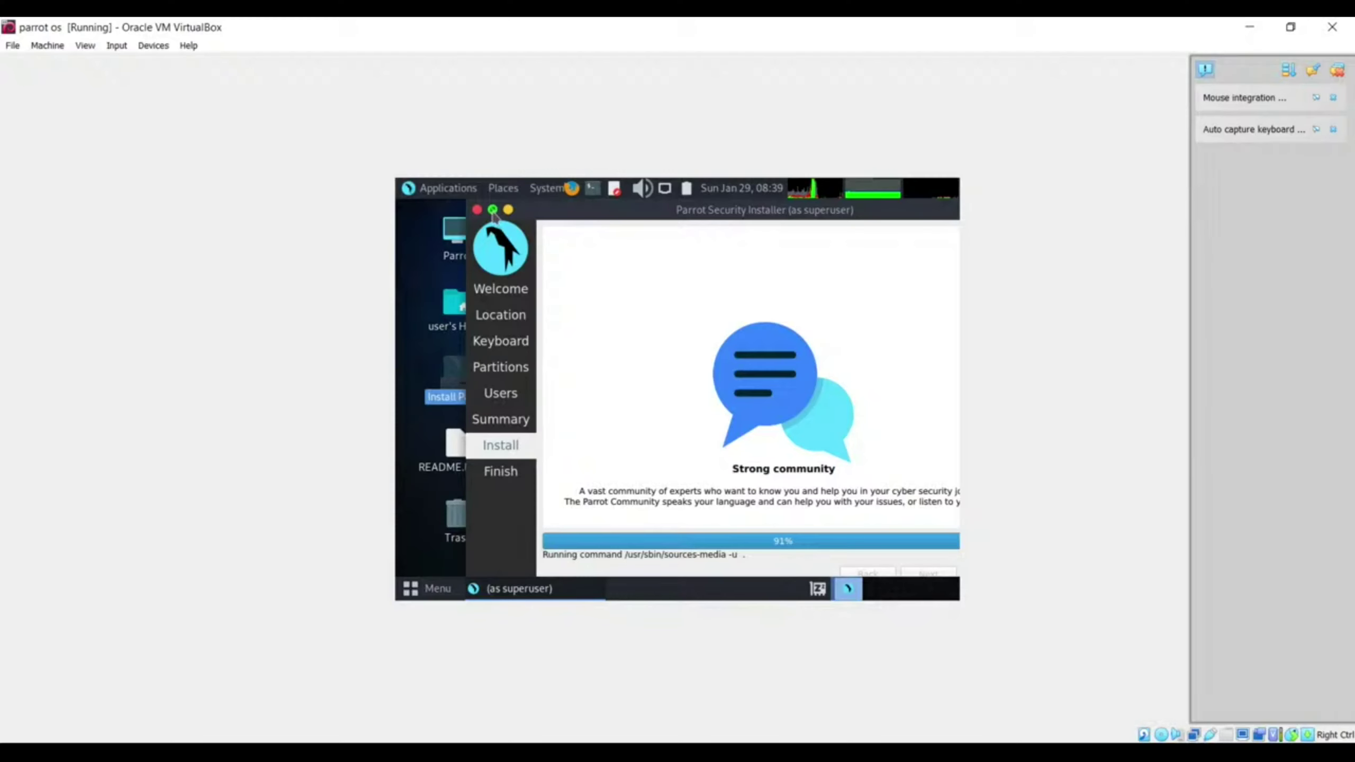
# Step: Reposition the installer inside the guest and restore the VM window to a smaller size
pyautogui.click(492, 209)
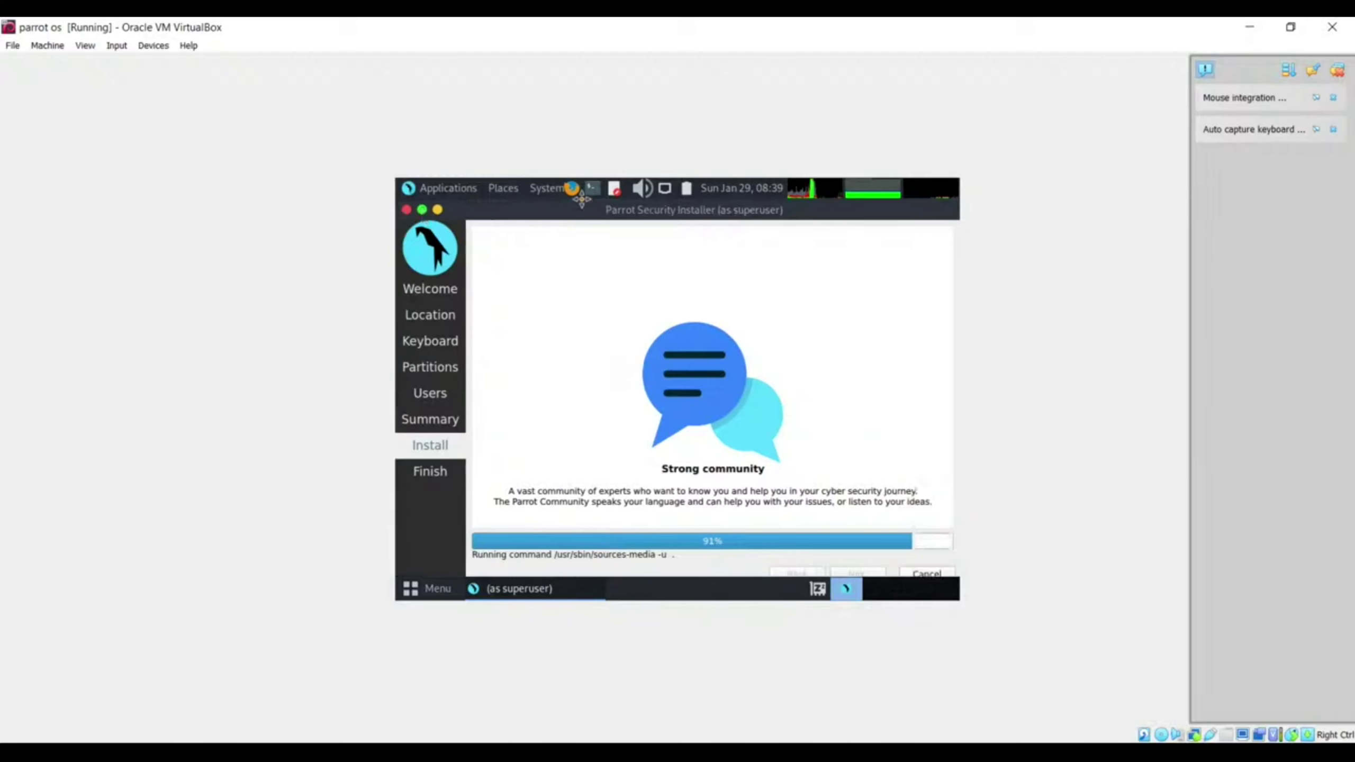
pyautogui.moveTo(581, 199); pyautogui.dragTo(647, 209)
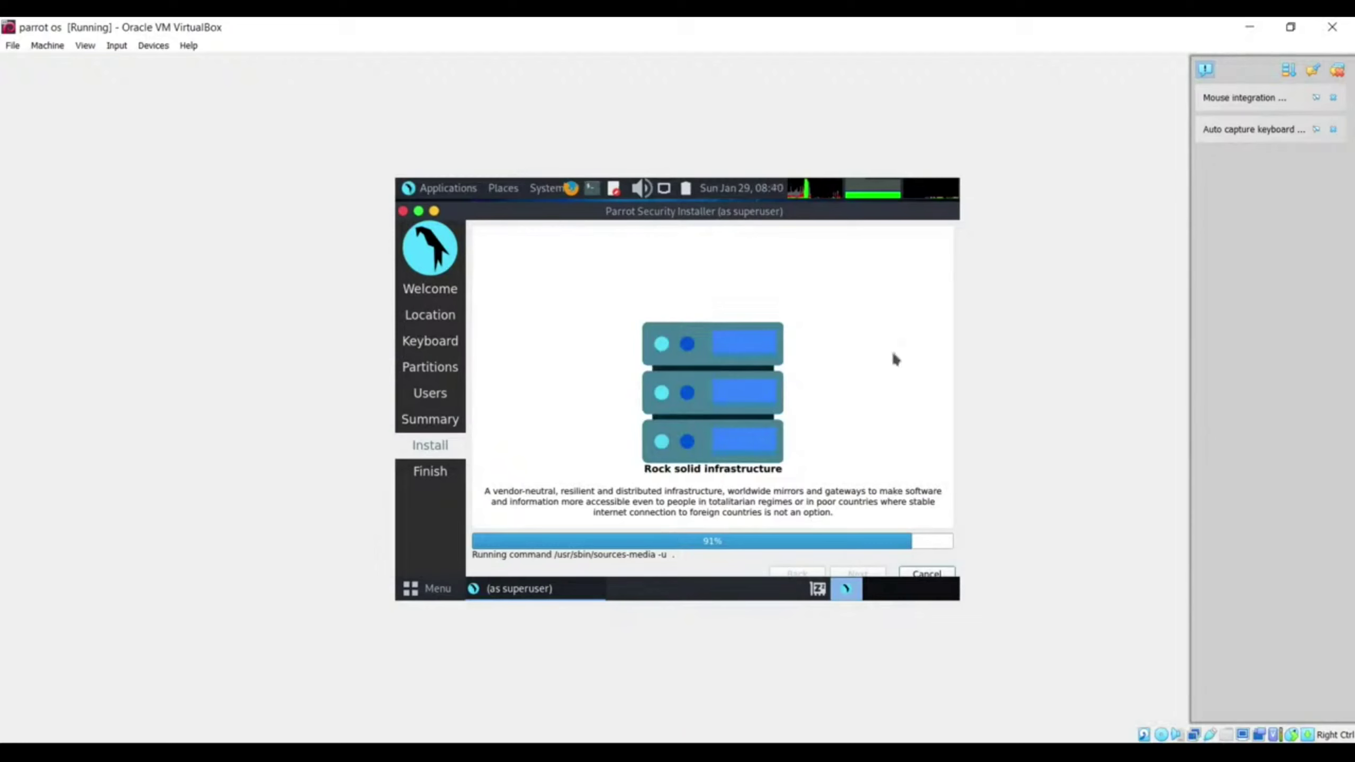
pyautogui.click(1284, 34)
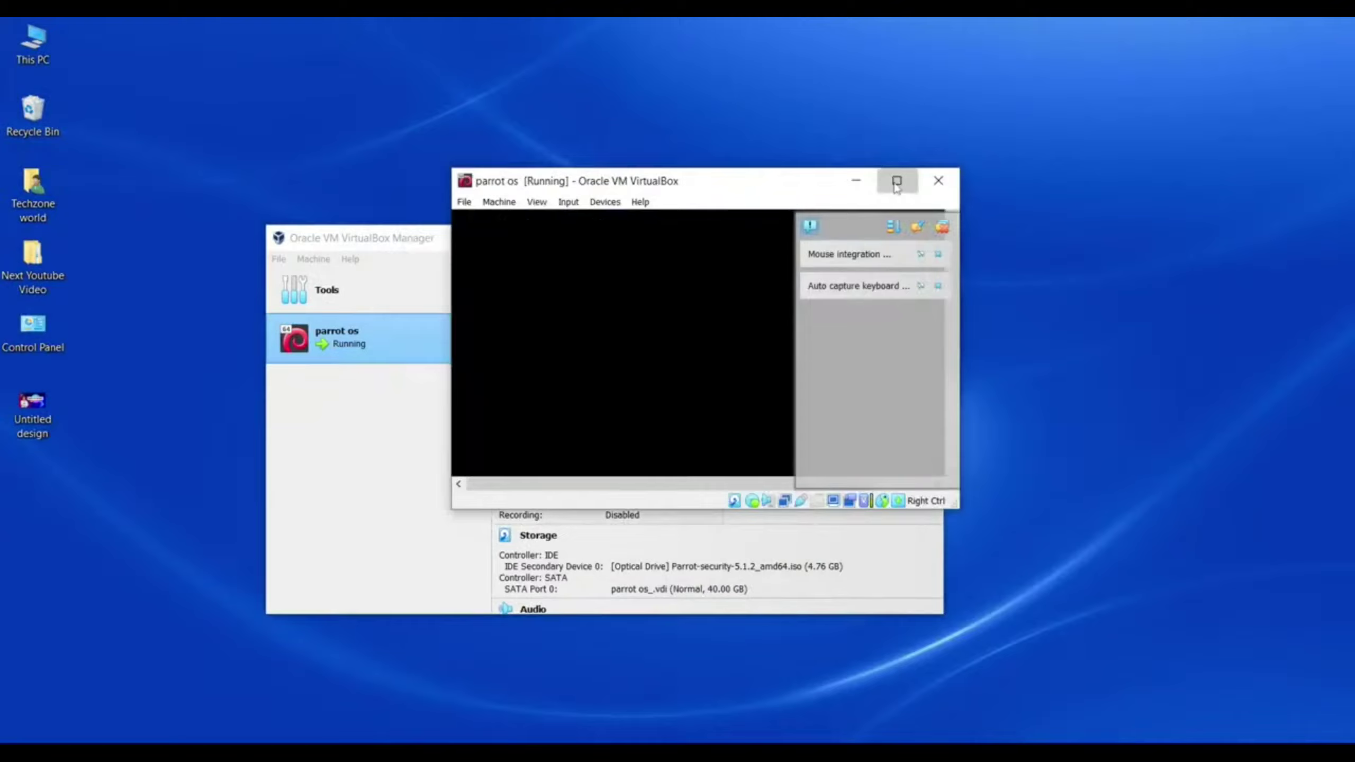
# Step: Maximize the VM, close the notification panel, and place a smaller installer window on the right
pyautogui.click(897, 181)
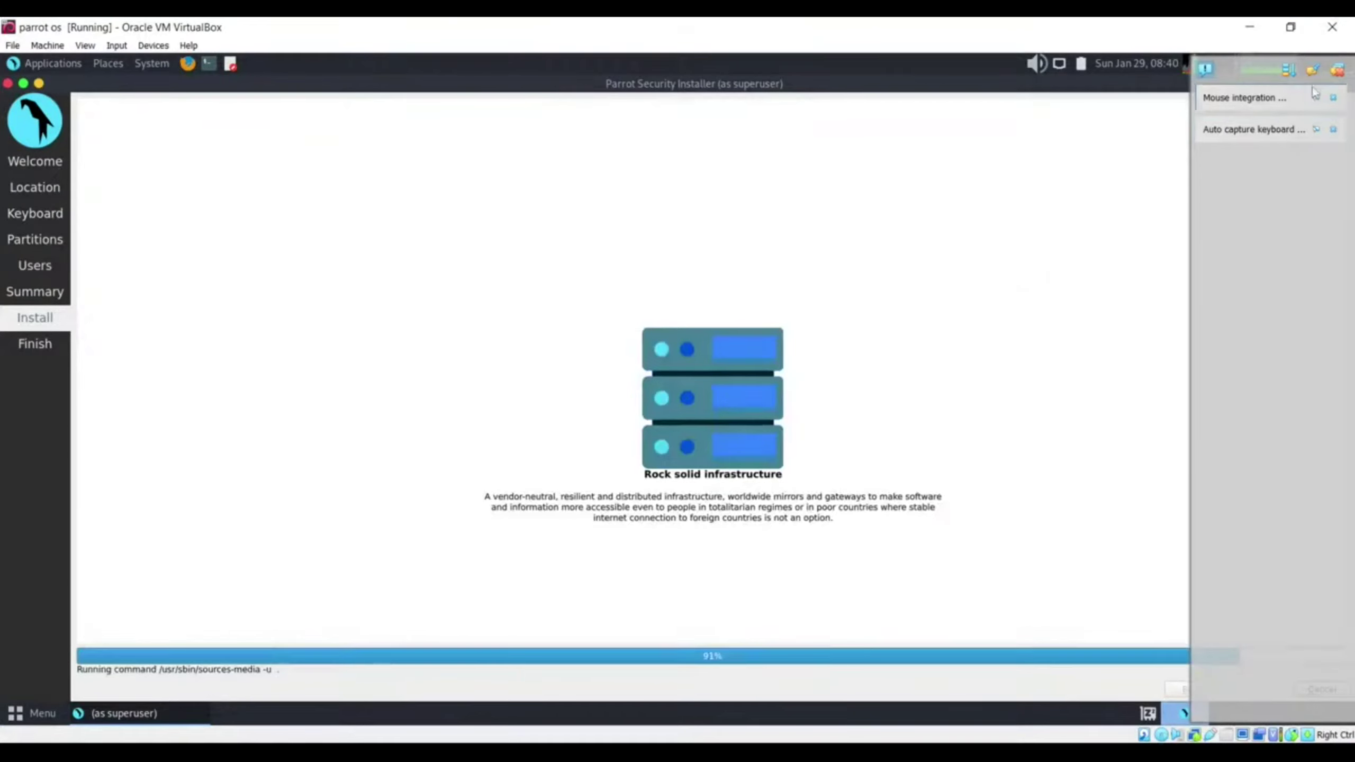
pyautogui.click(1337, 70)
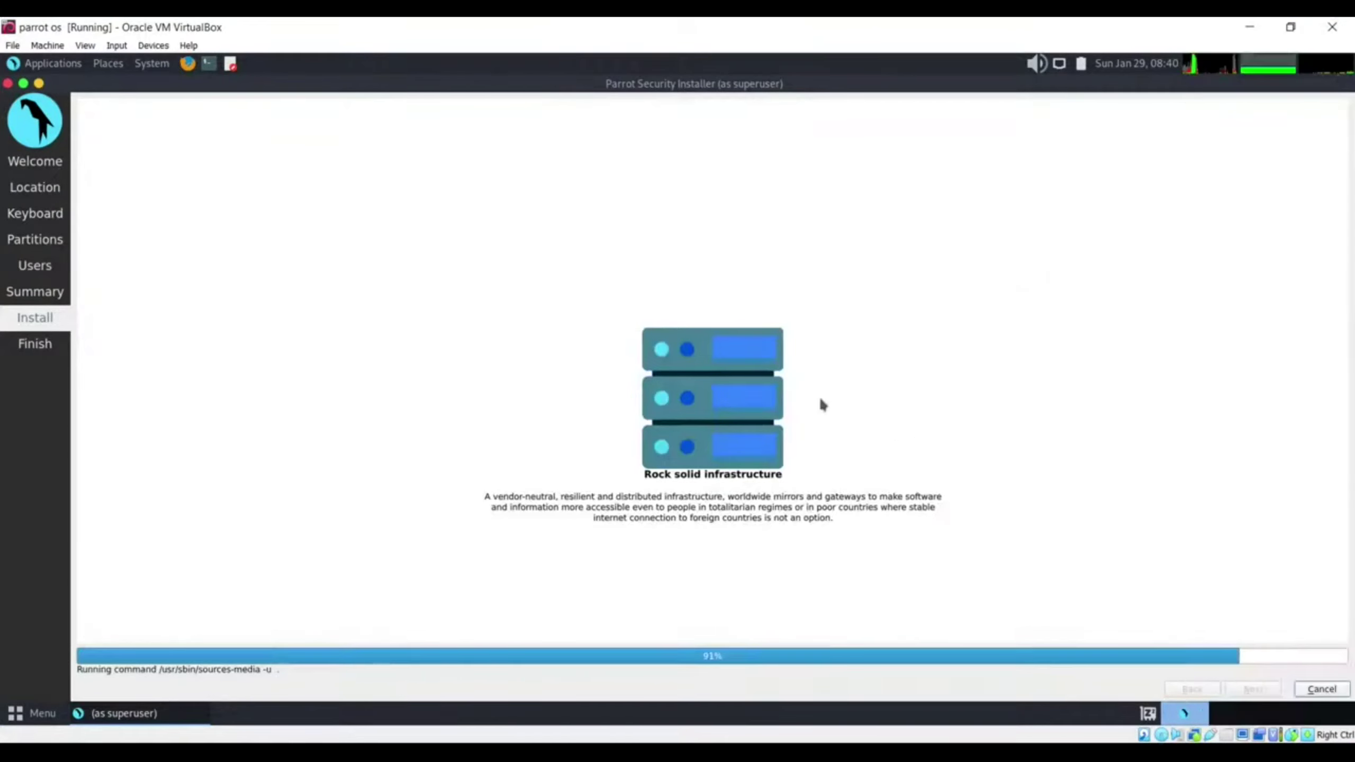
pyautogui.click(23, 83)
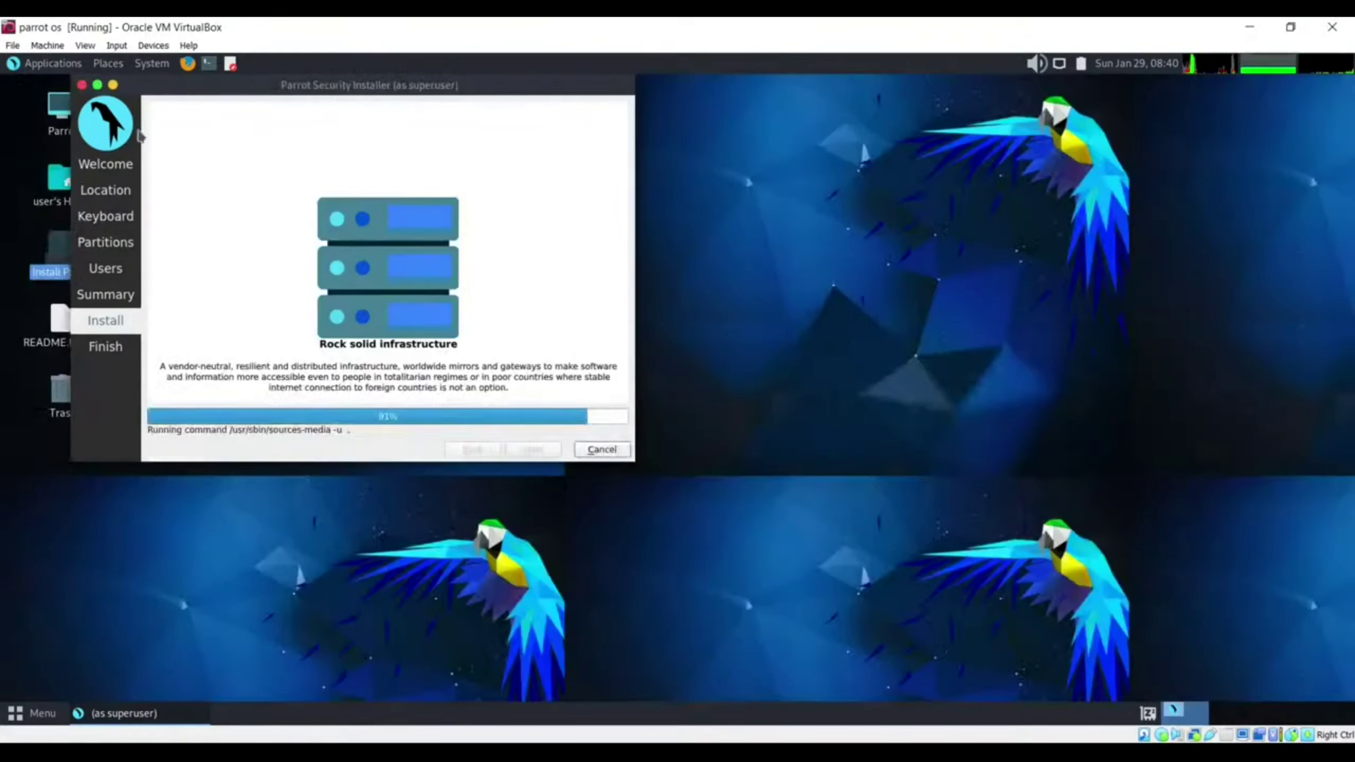
pyautogui.moveTo(186, 91); pyautogui.dragTo(342, 128)
pyautogui.click(253, 128)
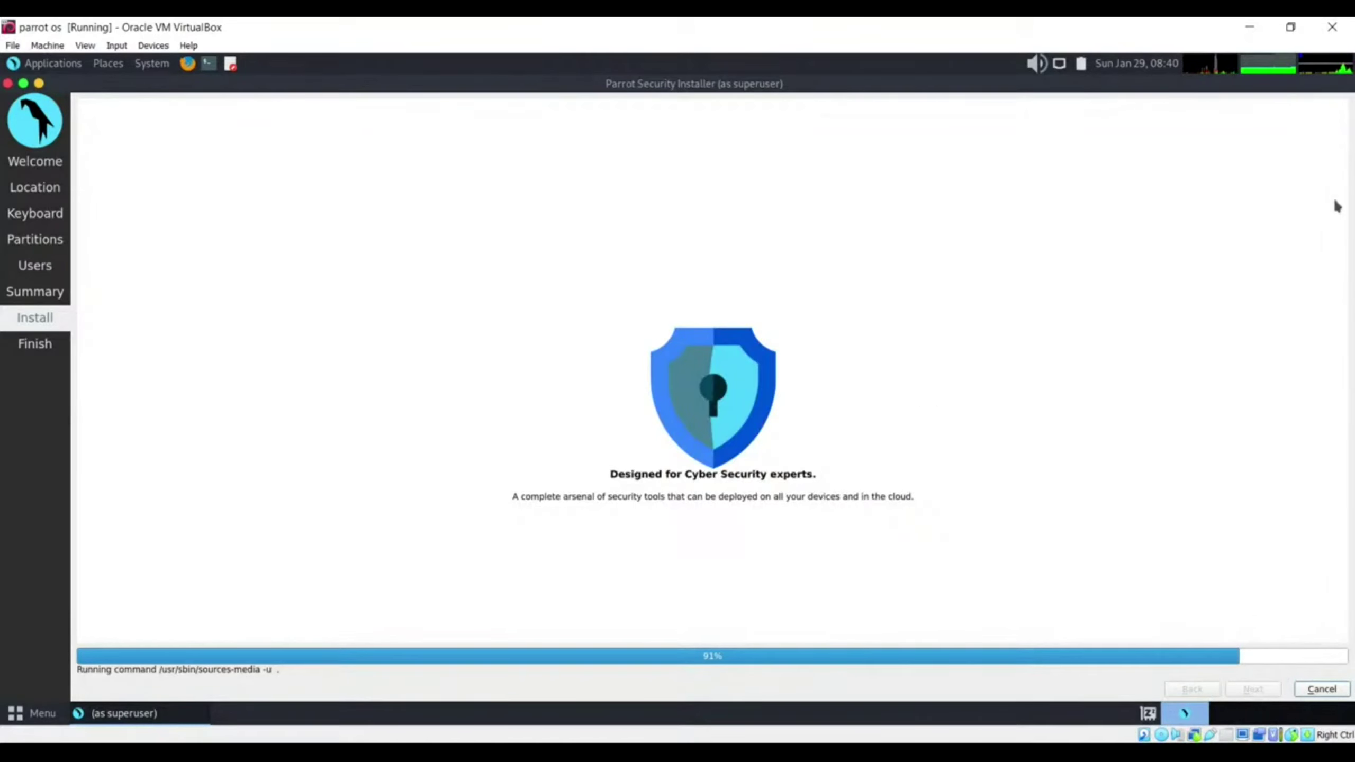
pyautogui.moveTo(591, 85); pyautogui.dragTo(886, 92)
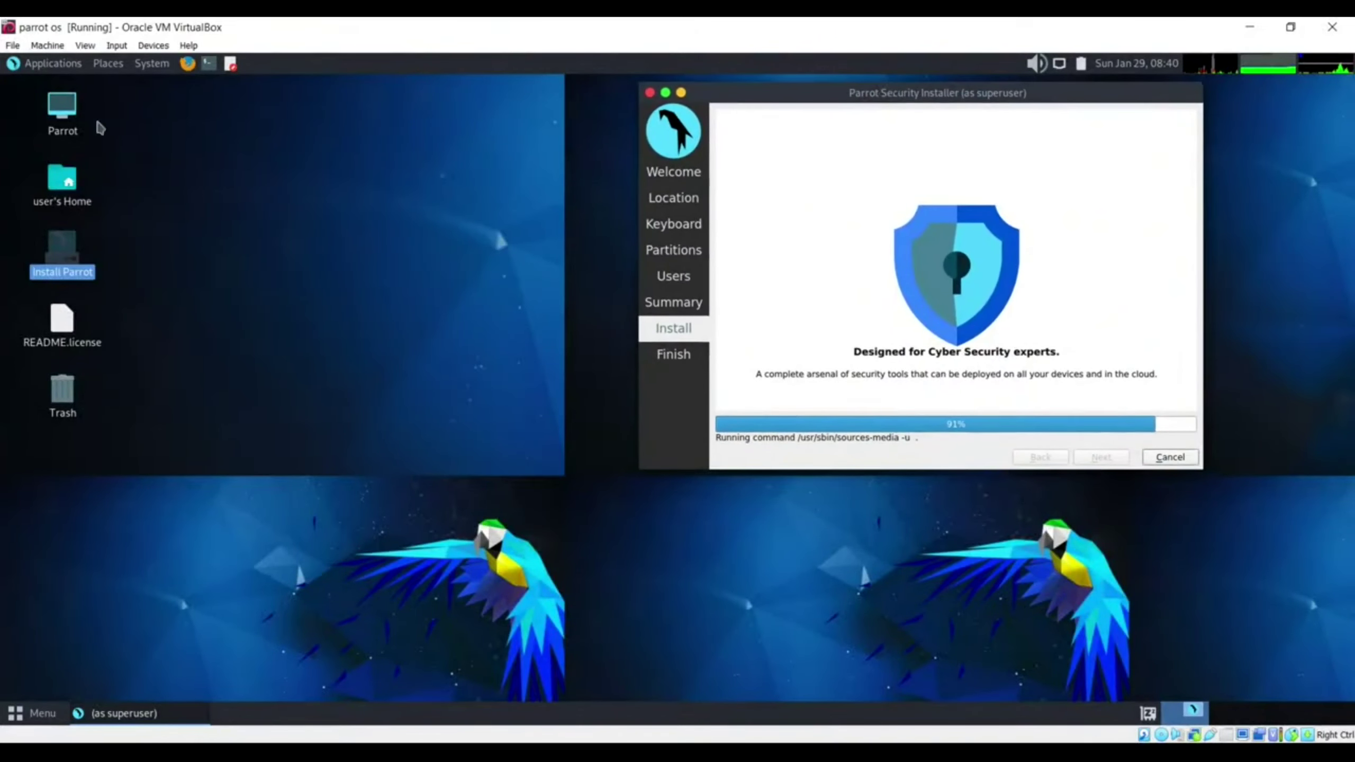
pyautogui.click(49, 65)
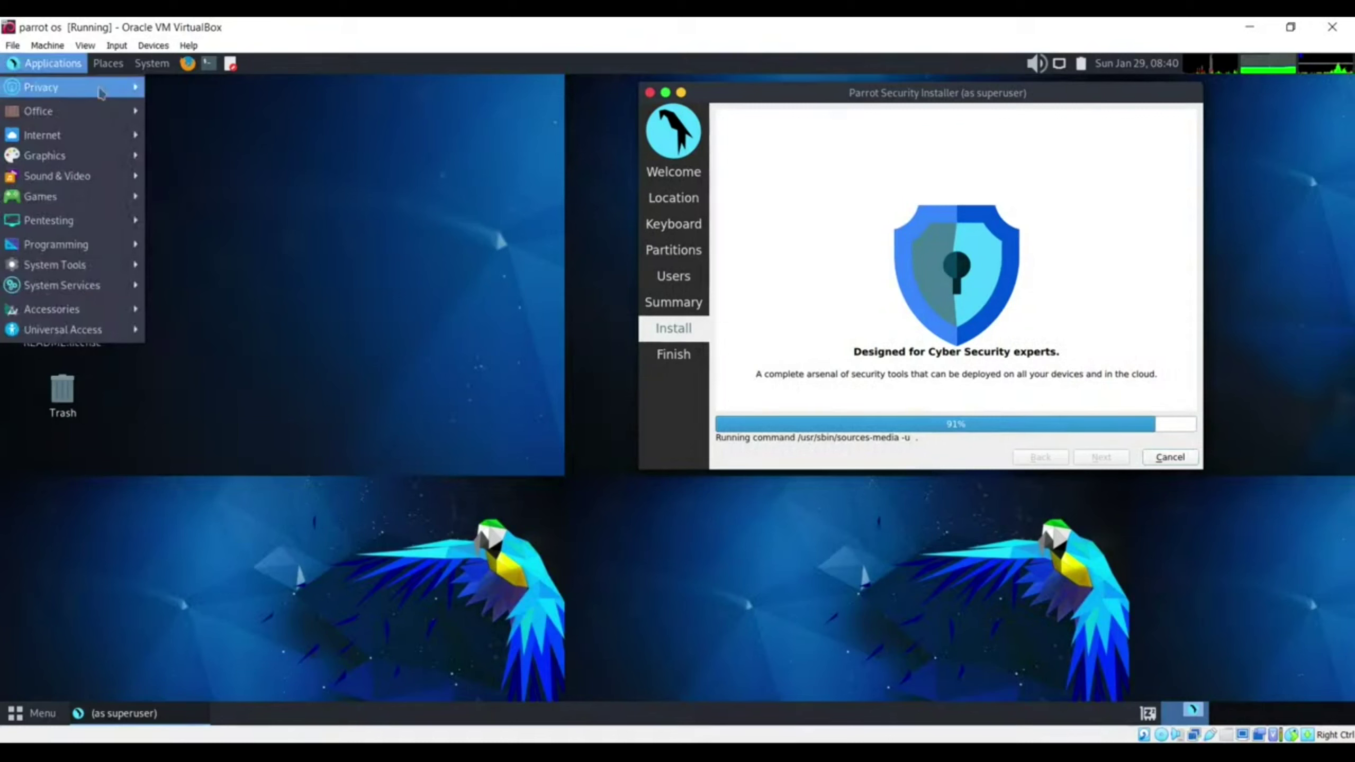
pyautogui.moveTo(101, 93)
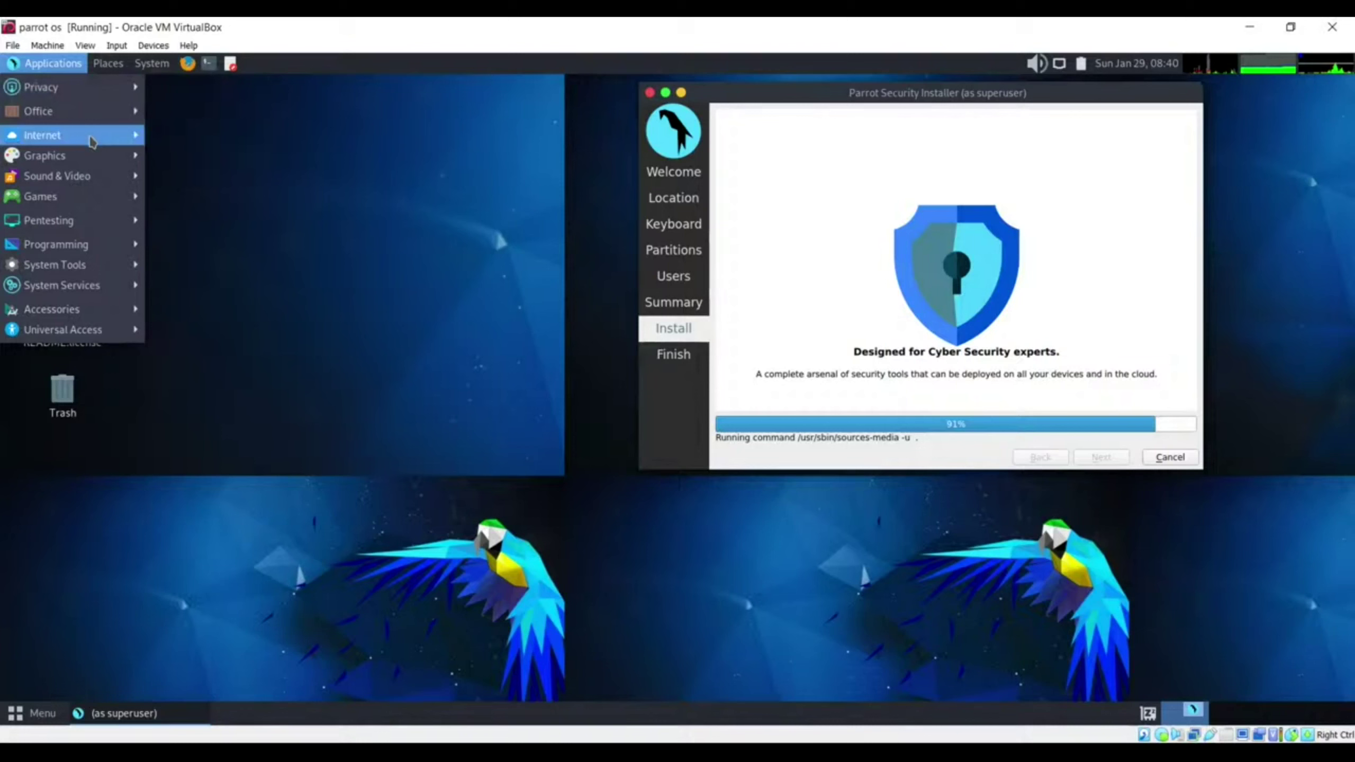
pyautogui.moveTo(80, 220)
pyautogui.moveTo(251, 447)
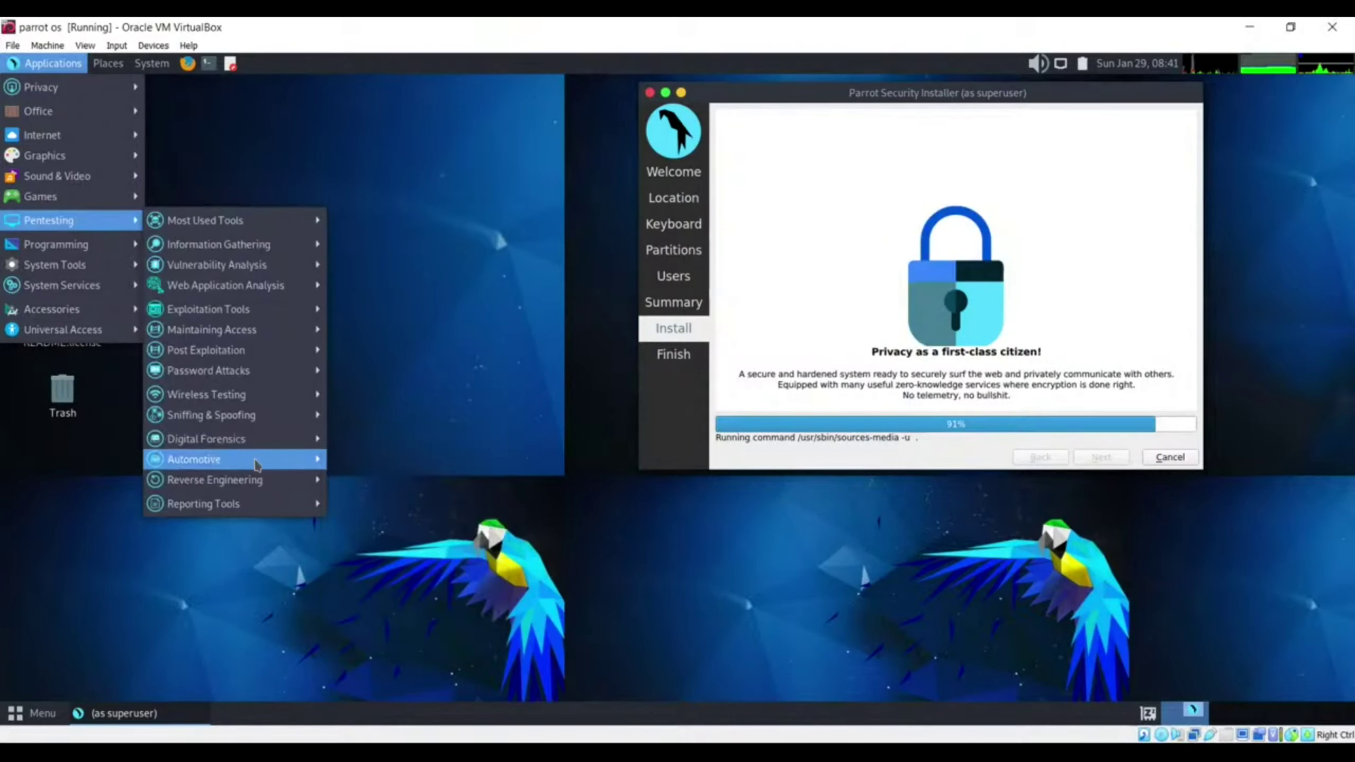
pyautogui.moveTo(263, 407)
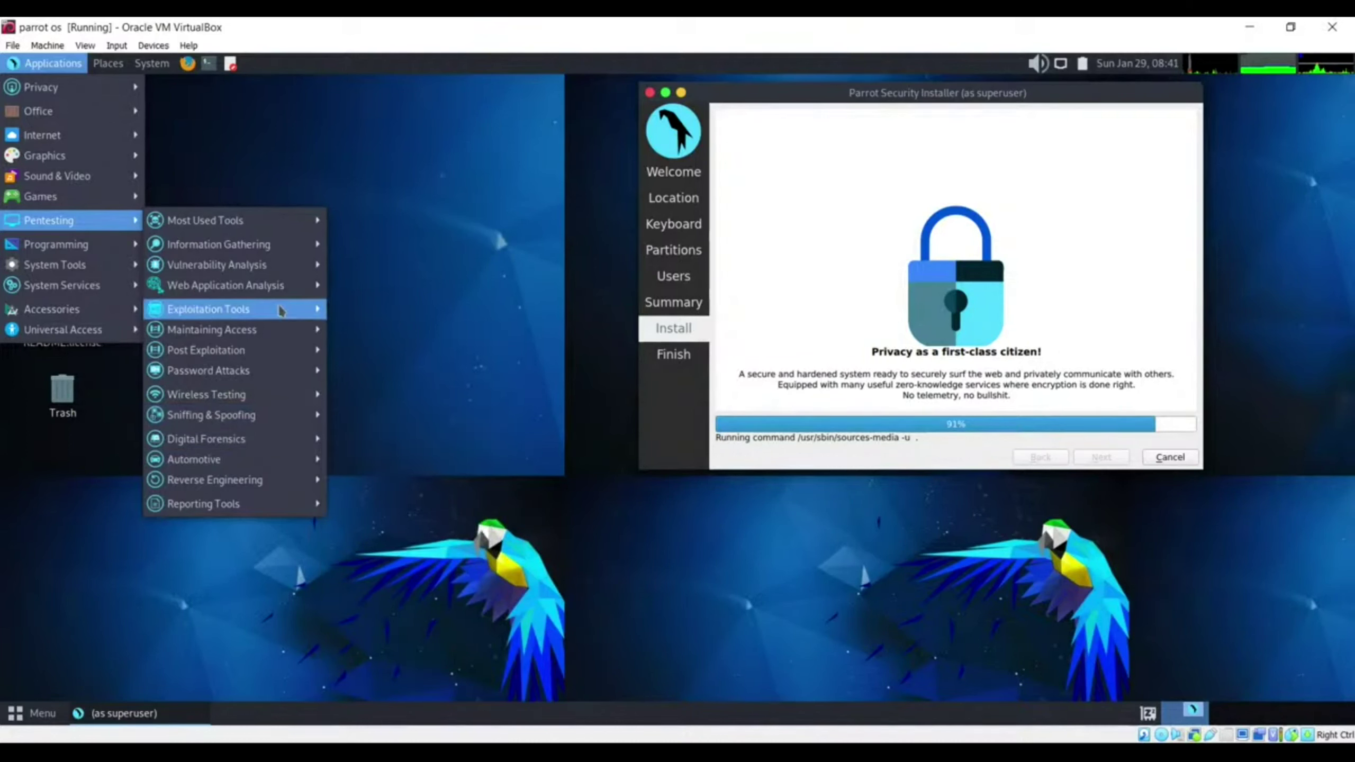
pyautogui.moveTo(299, 229)
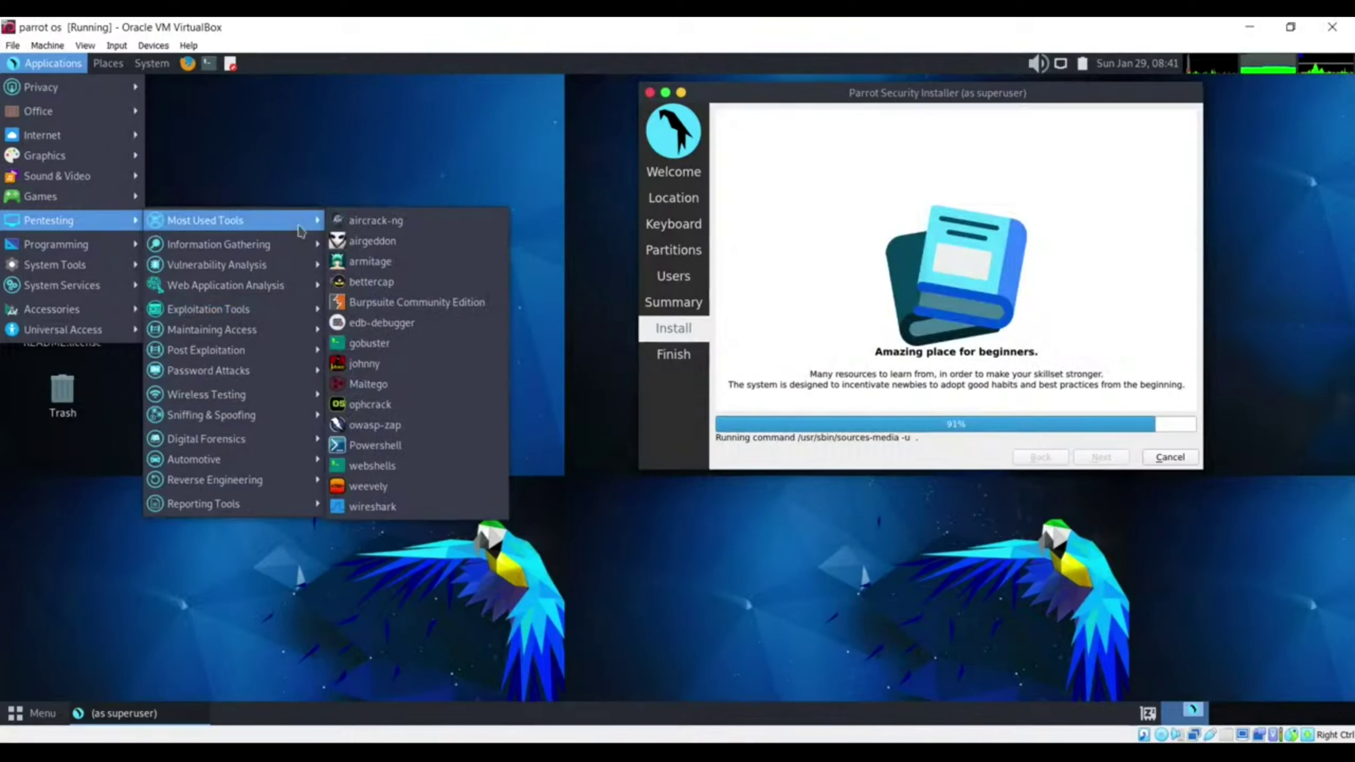
pyautogui.click(360, 177)
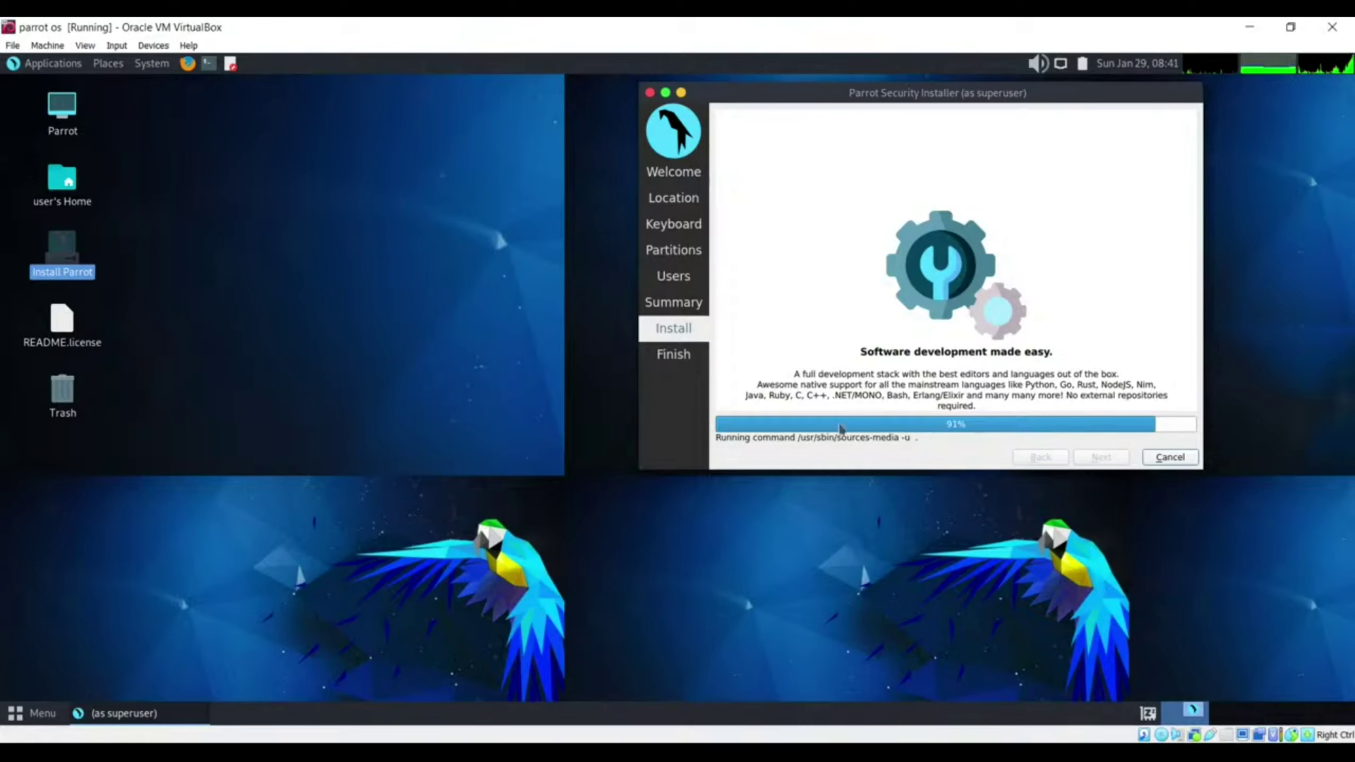
# Step: Move the installer window up and left, then let installation finish and the VM reboot to the Parrot splash
pyautogui.moveTo(843, 90); pyautogui.dragTo(583, 144)
pyautogui.moveTo(547, 126); pyautogui.dragTo(510, 112)
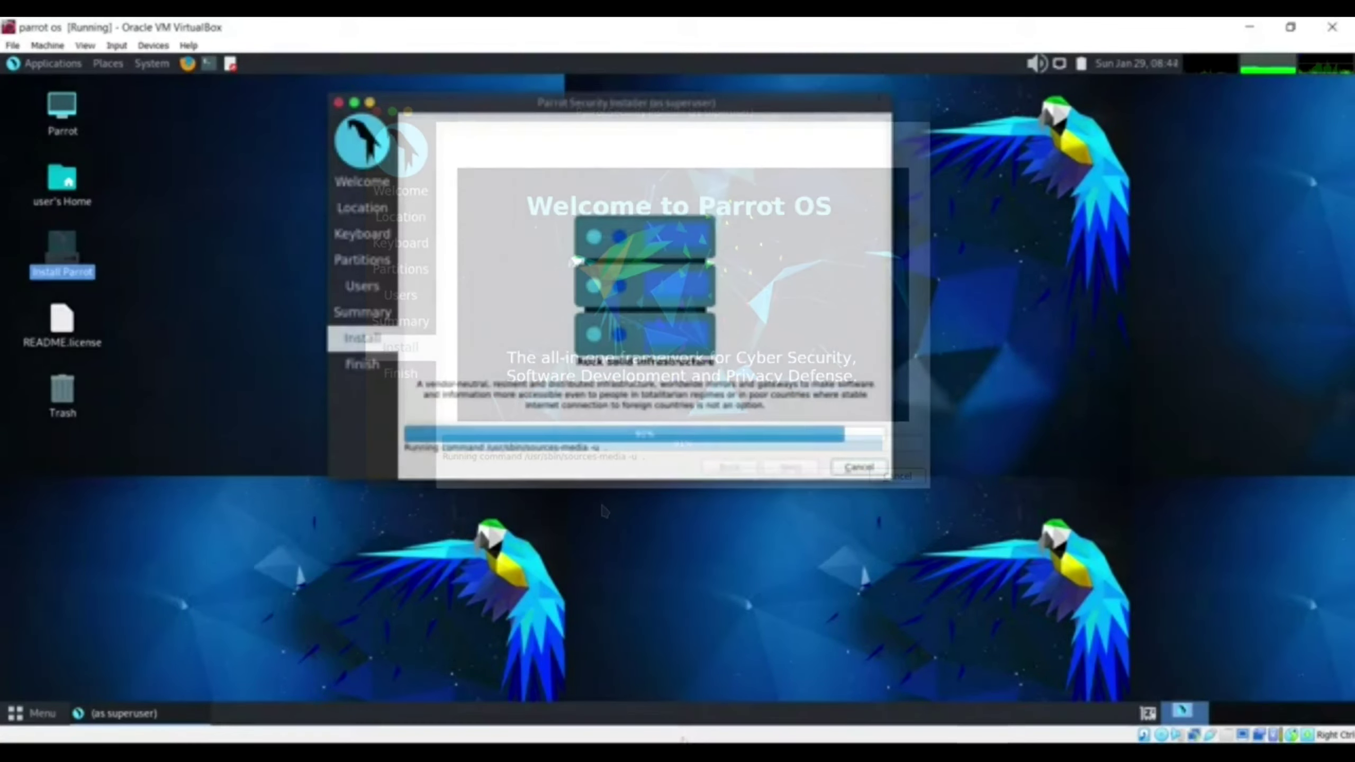
pyautogui.click(735, 735)
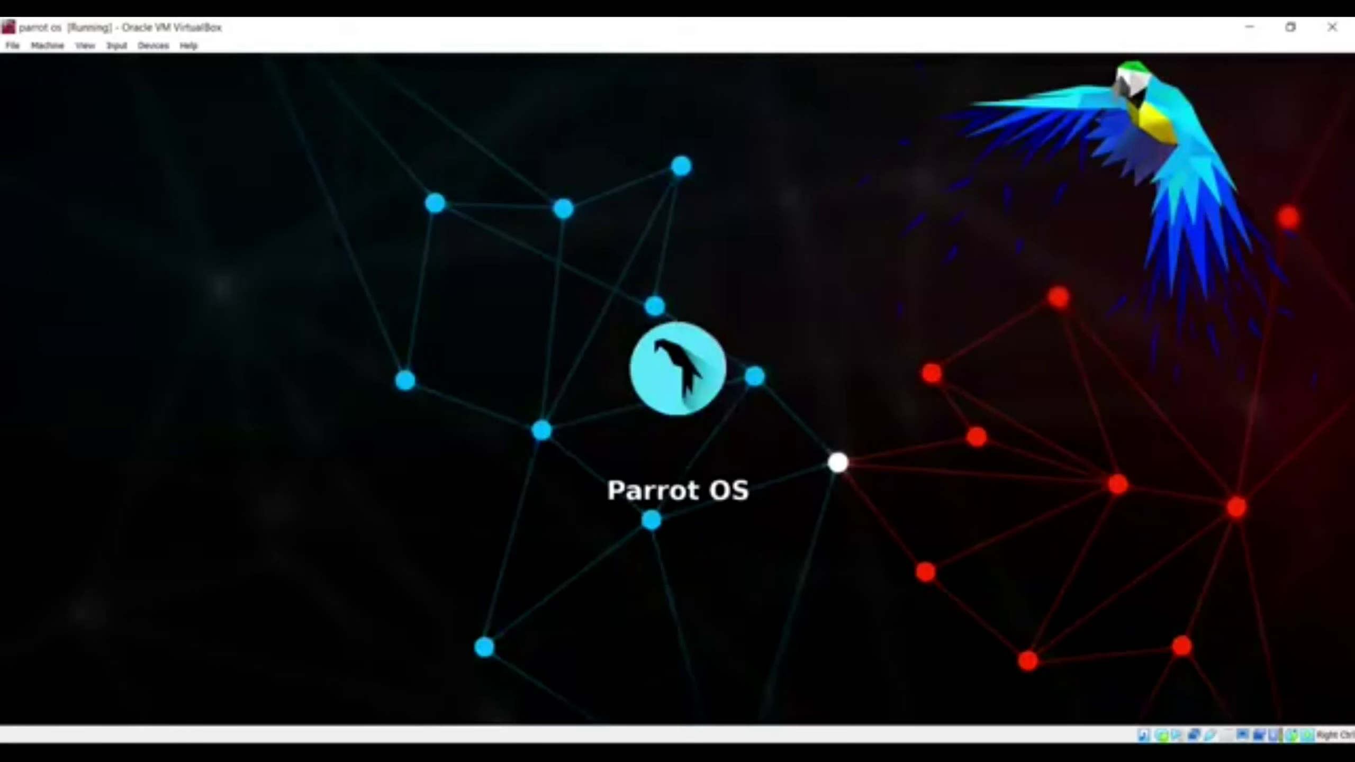
# Step: Close the parrot os VM window and power off the machine
pyautogui.click(1290, 27)
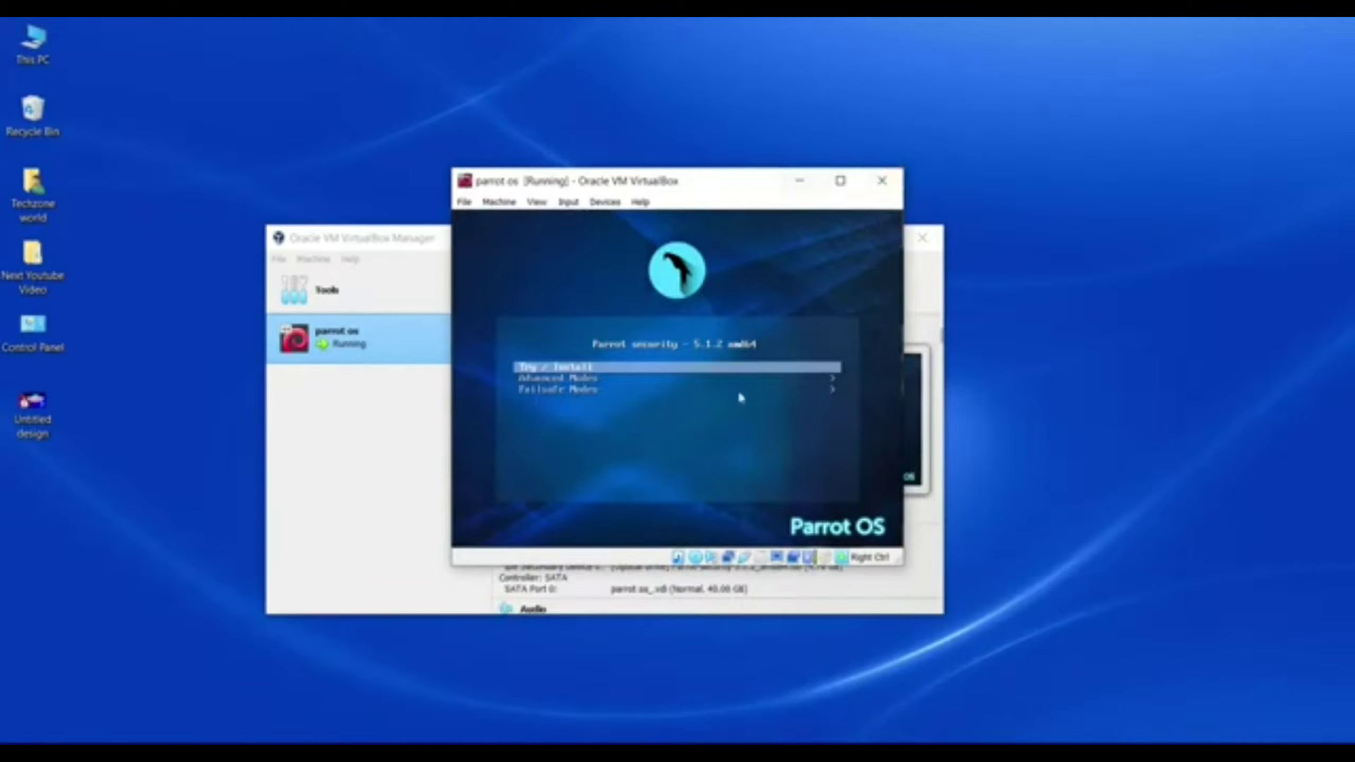
pyautogui.click(883, 184)
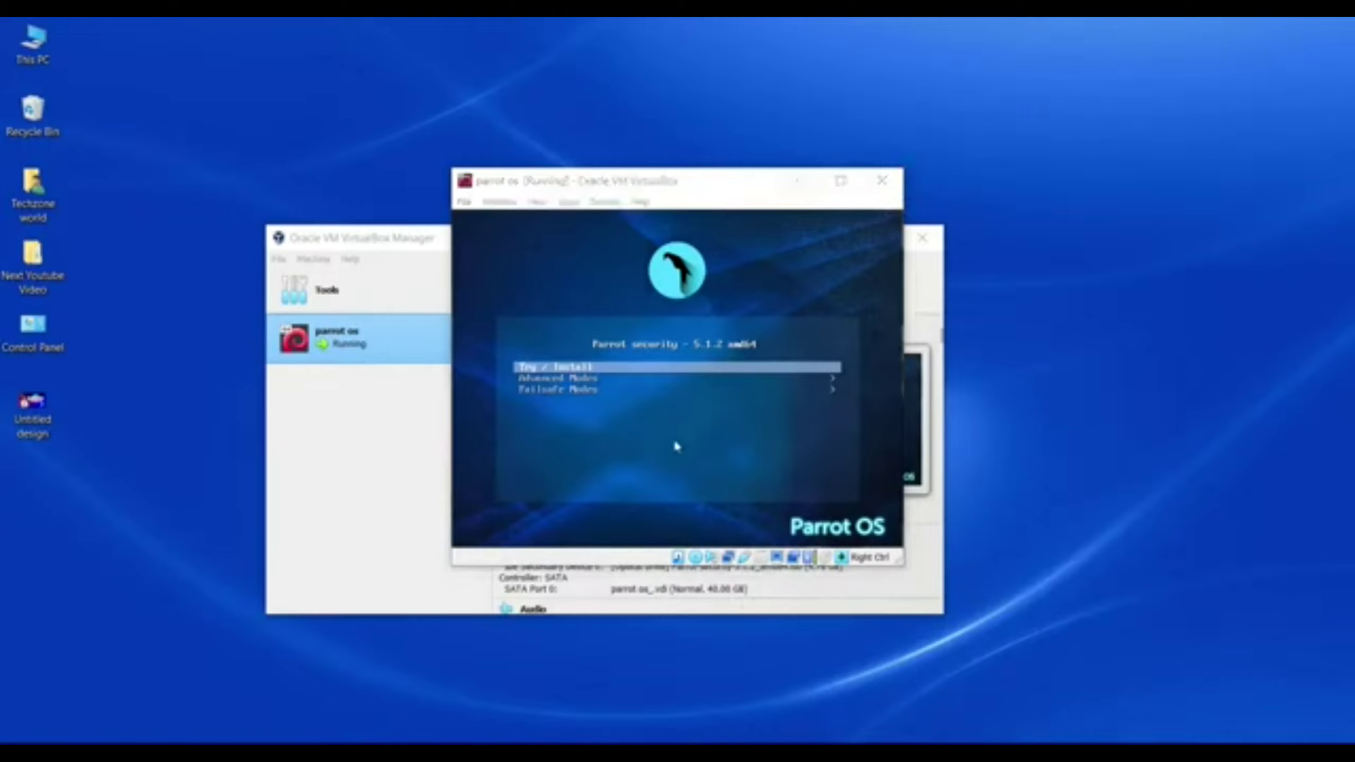
pyautogui.click(653, 394)
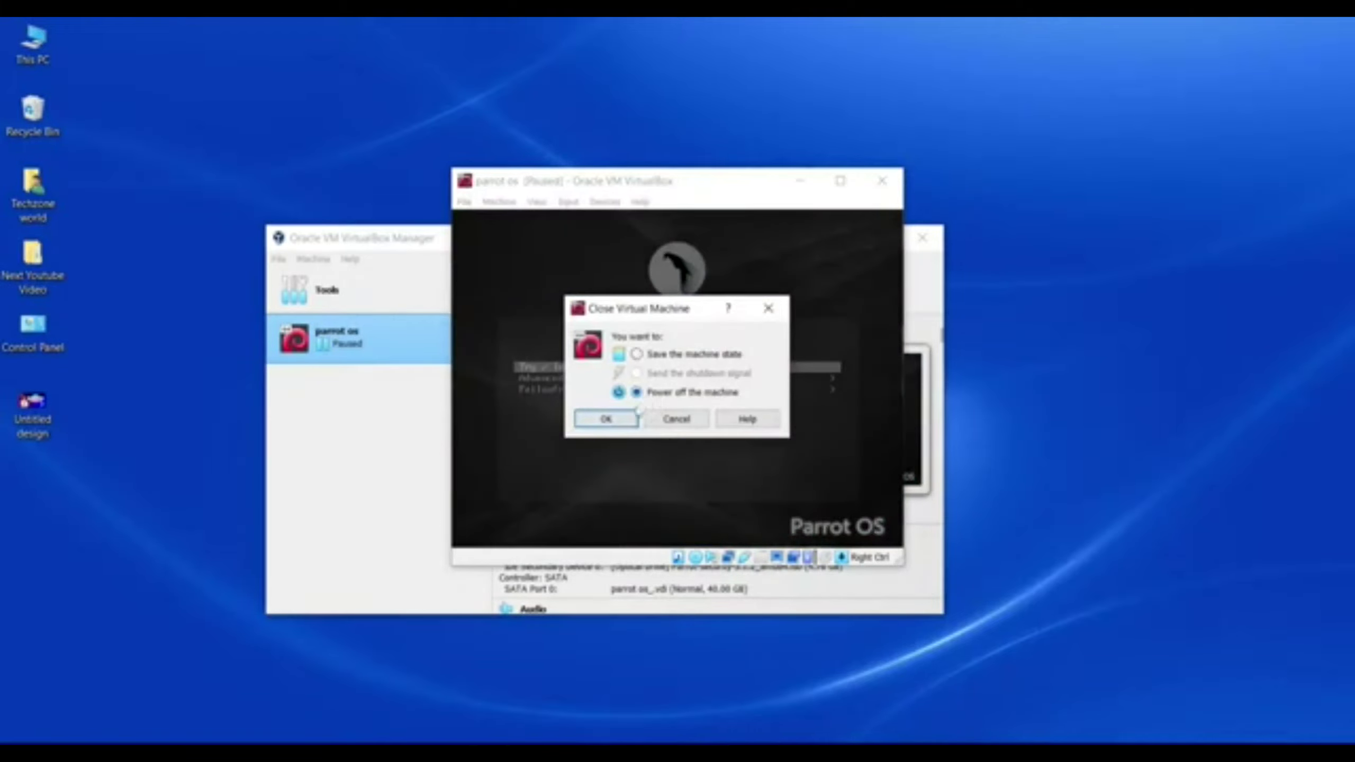
pyautogui.click(610, 419)
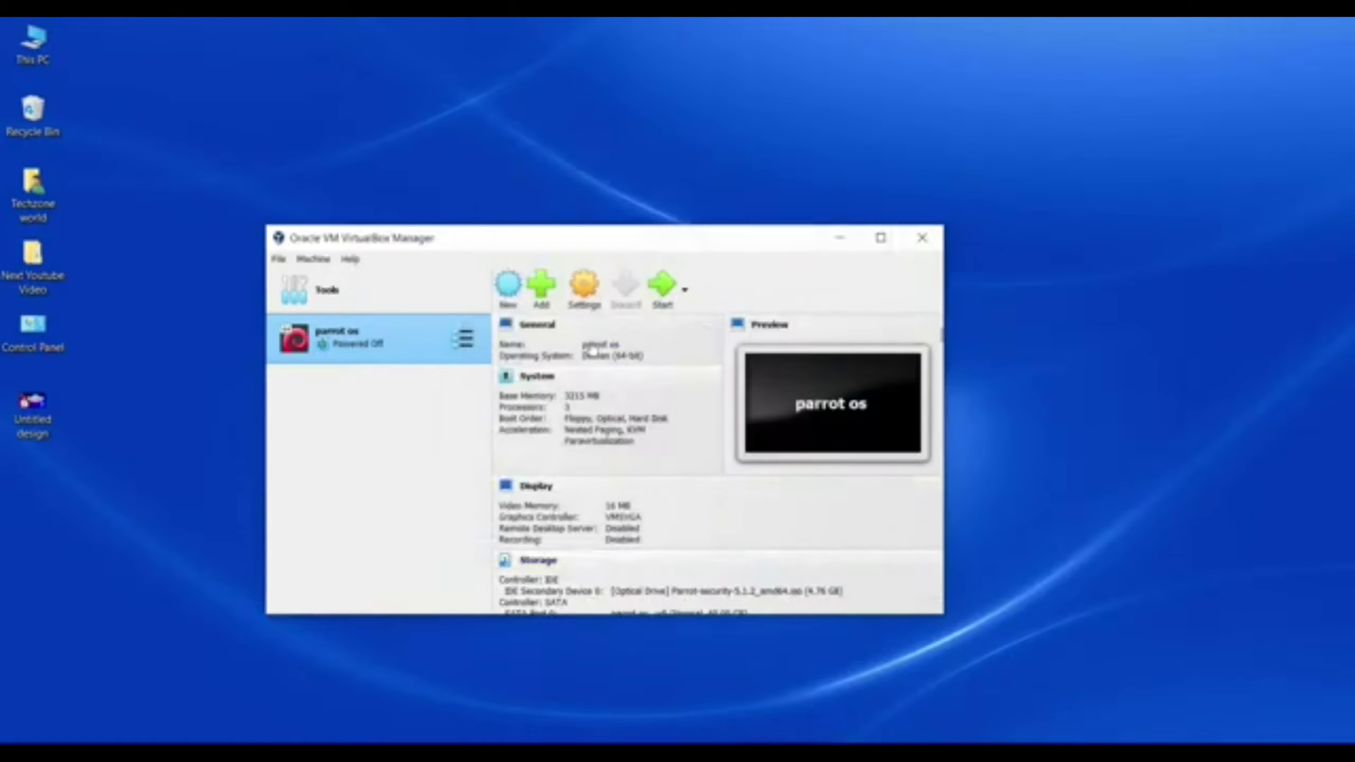
# Step: In Settings > Storage, remove the Parrot security ISO optical drive attachment and save
pyautogui.click(587, 290)
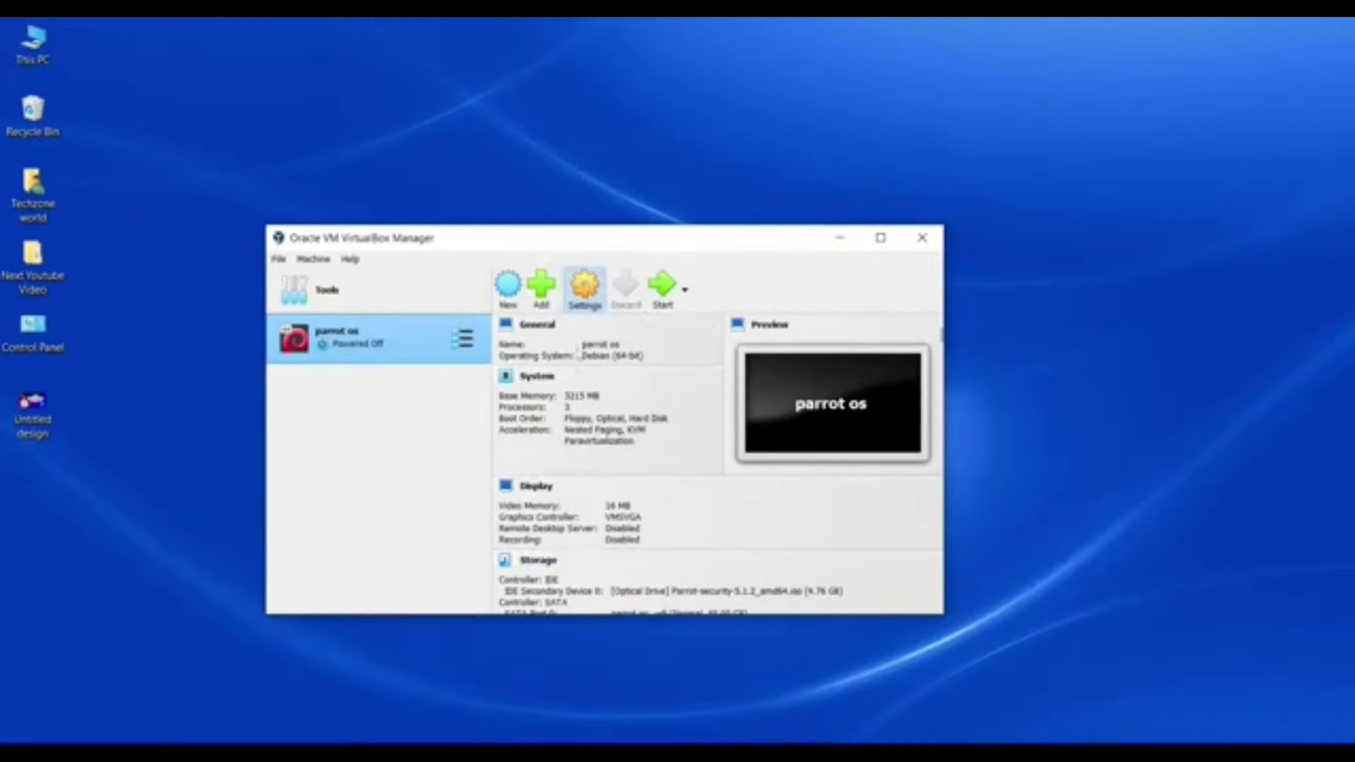
pyautogui.click(582, 288)
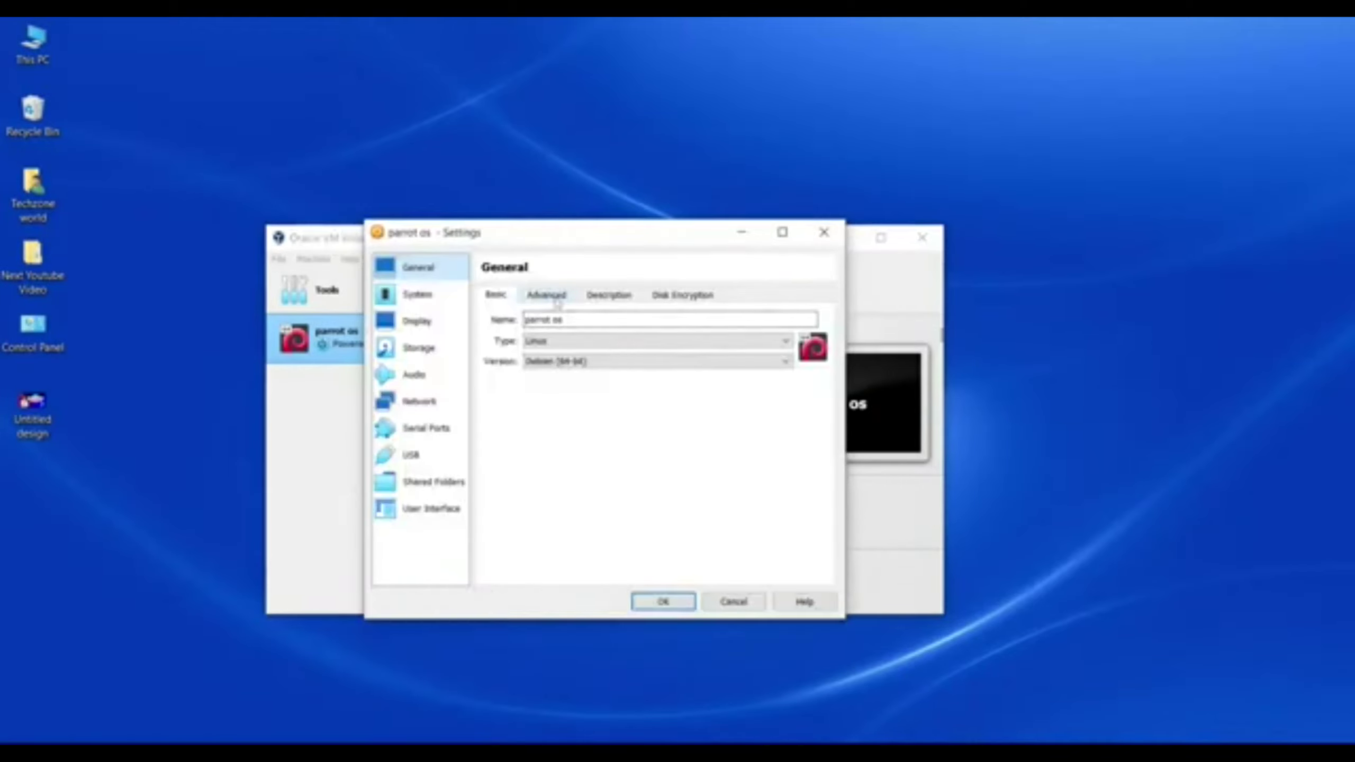
pyautogui.click(448, 351)
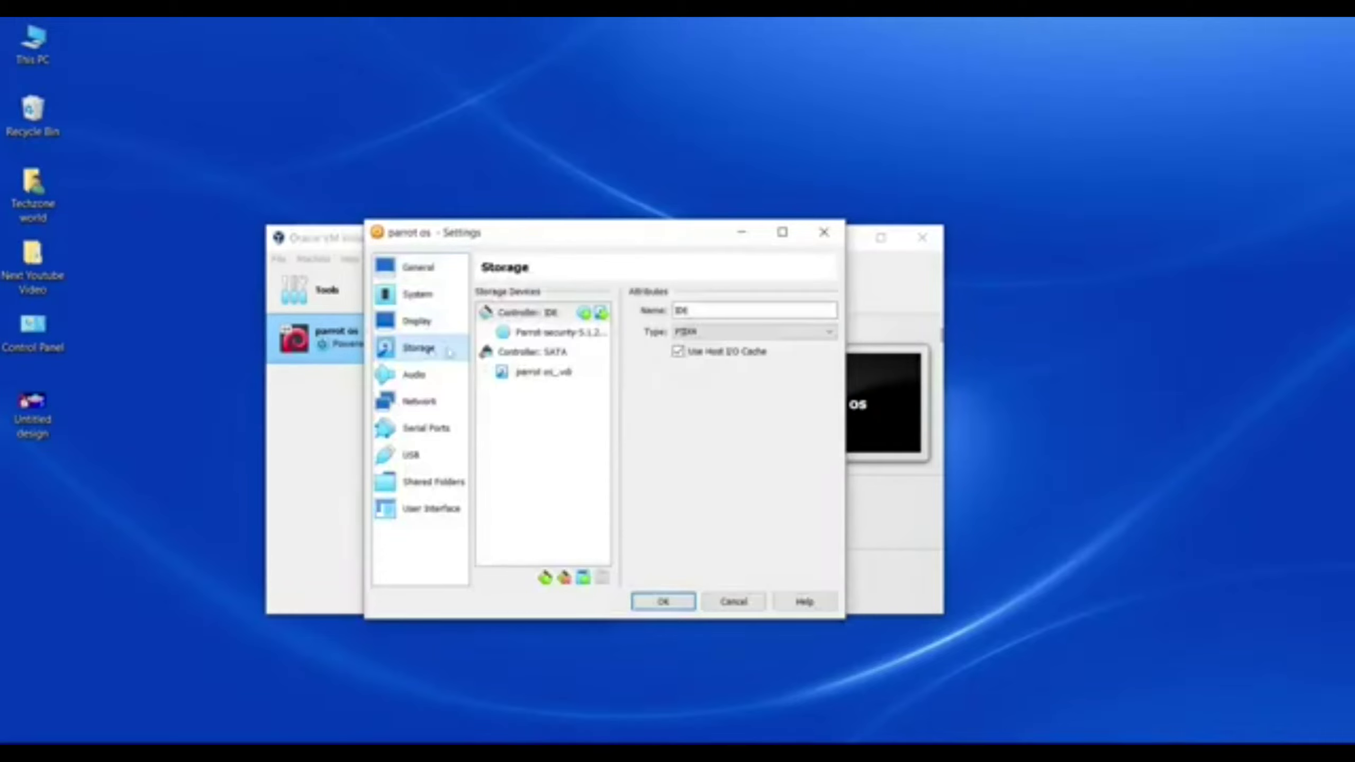
pyautogui.click(567, 333)
pyautogui.rightClick(568, 333)
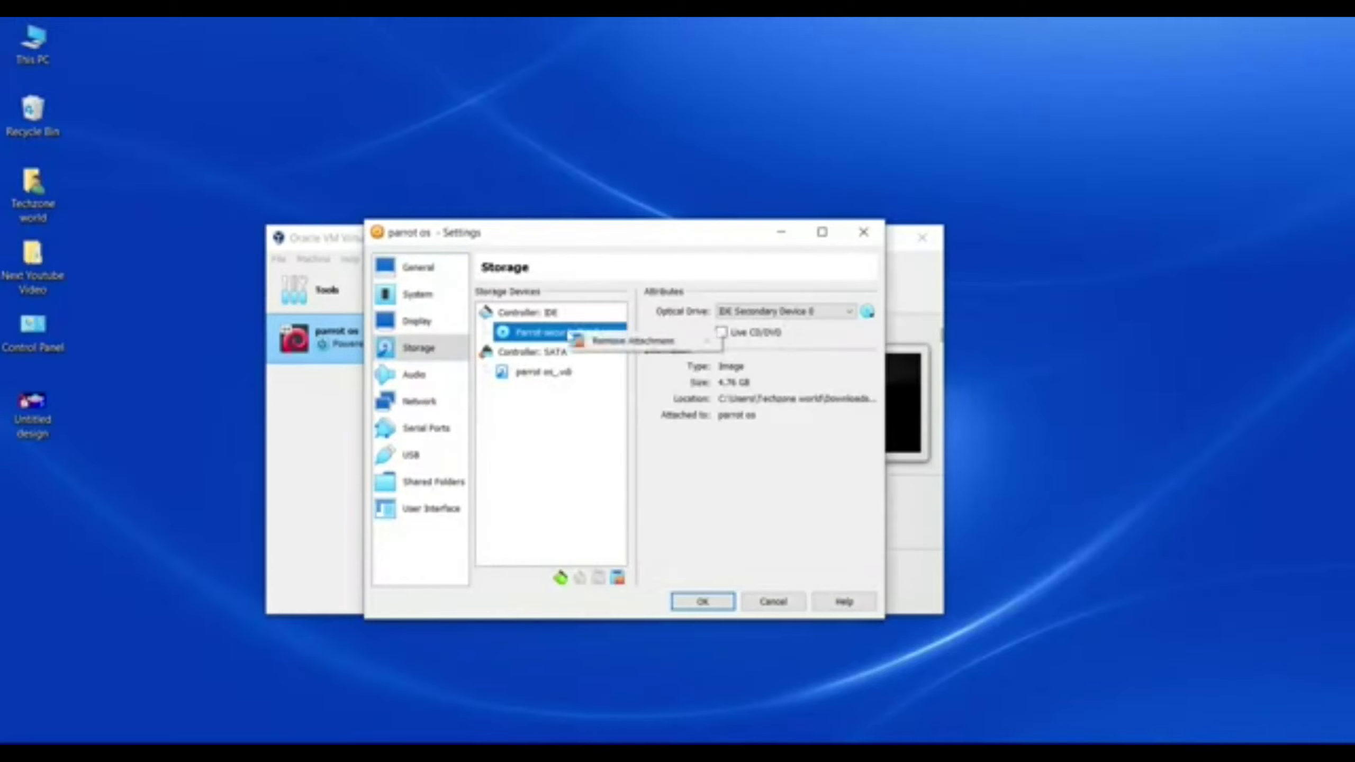
pyautogui.click(661, 344)
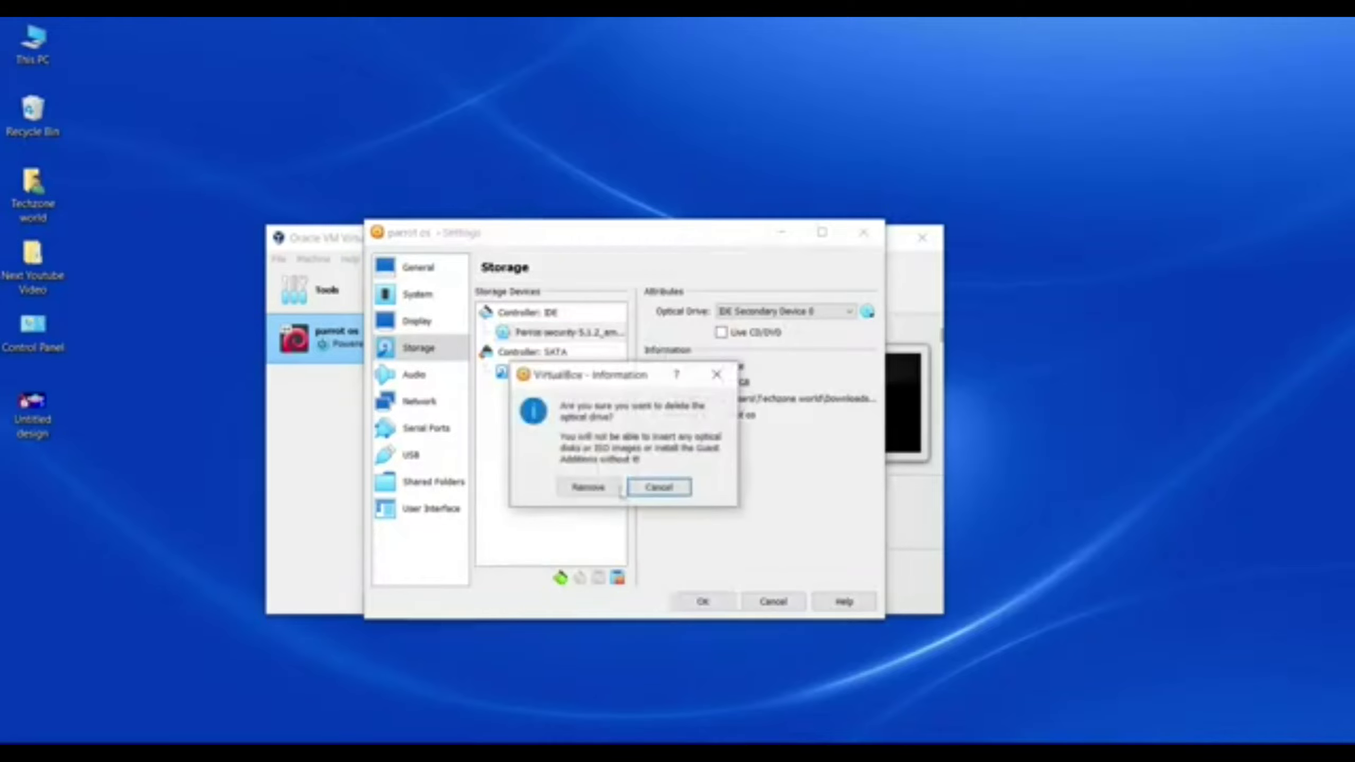
pyautogui.click(582, 492)
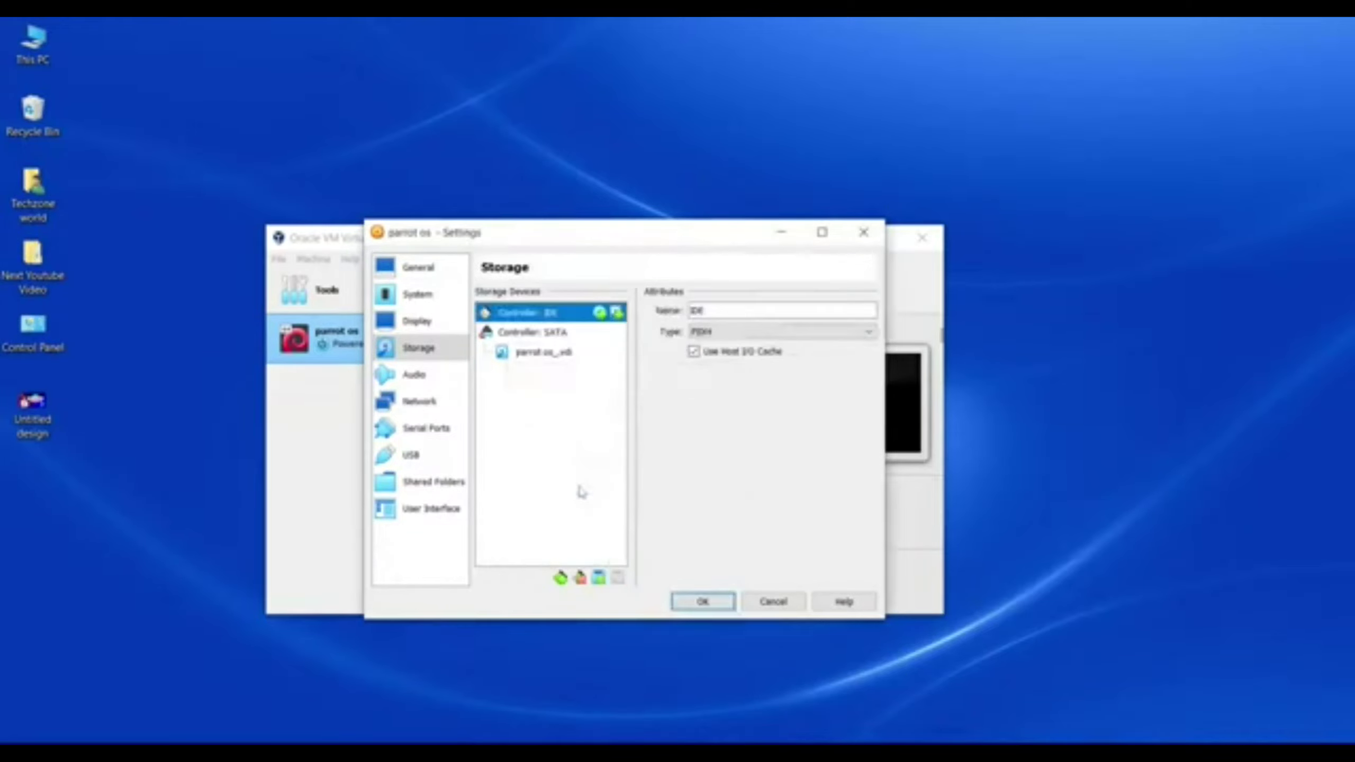
pyautogui.click(712, 602)
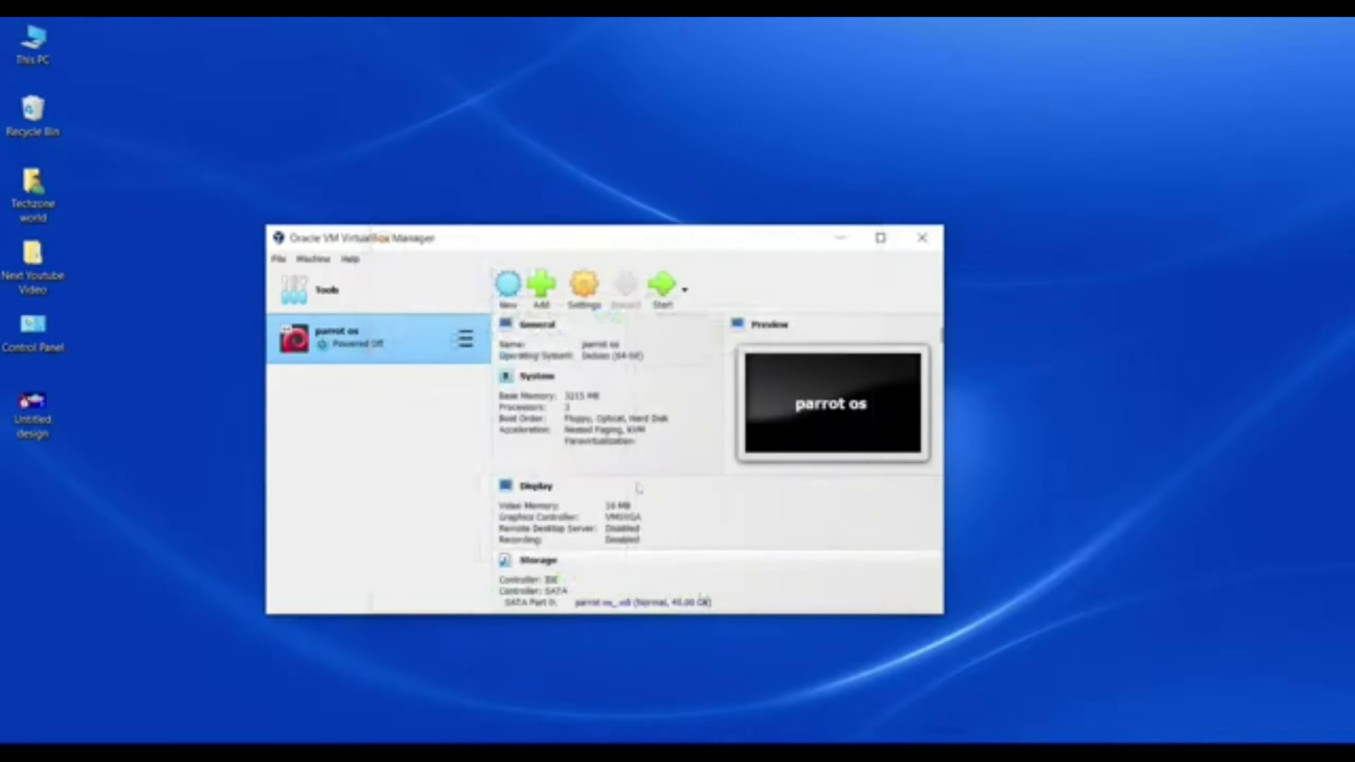
# Step: Normal Start parrot os and toggle its window between maximized and restored while it boots
pyautogui.click(684, 290)
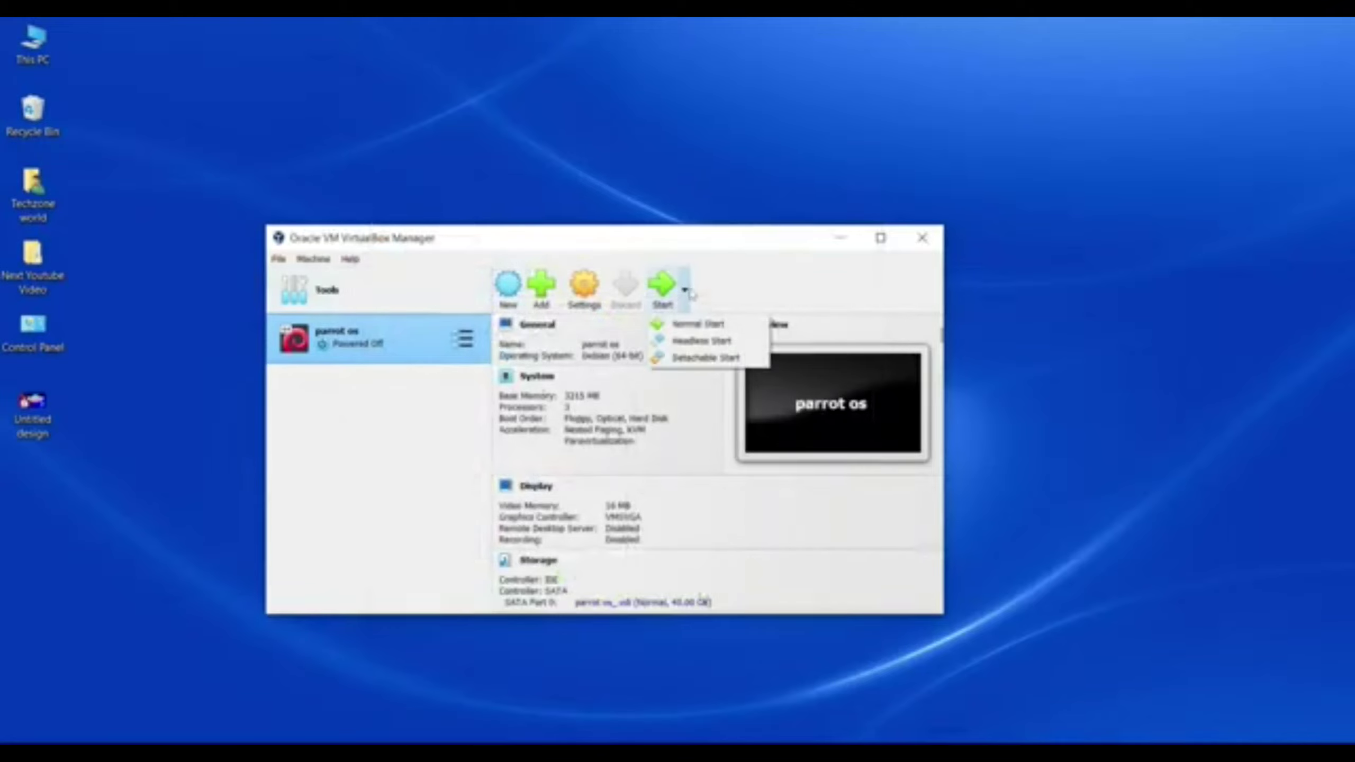
pyautogui.click(694, 324)
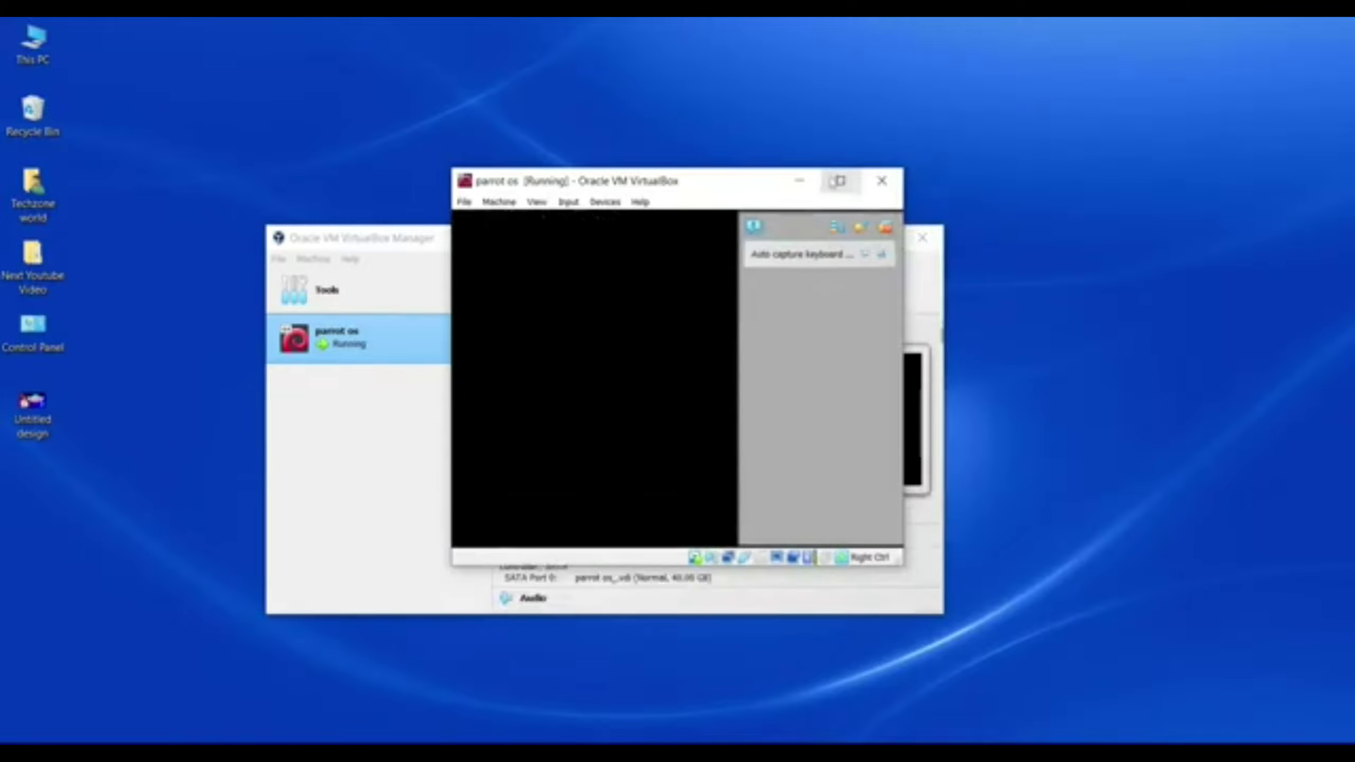
pyautogui.click(841, 181)
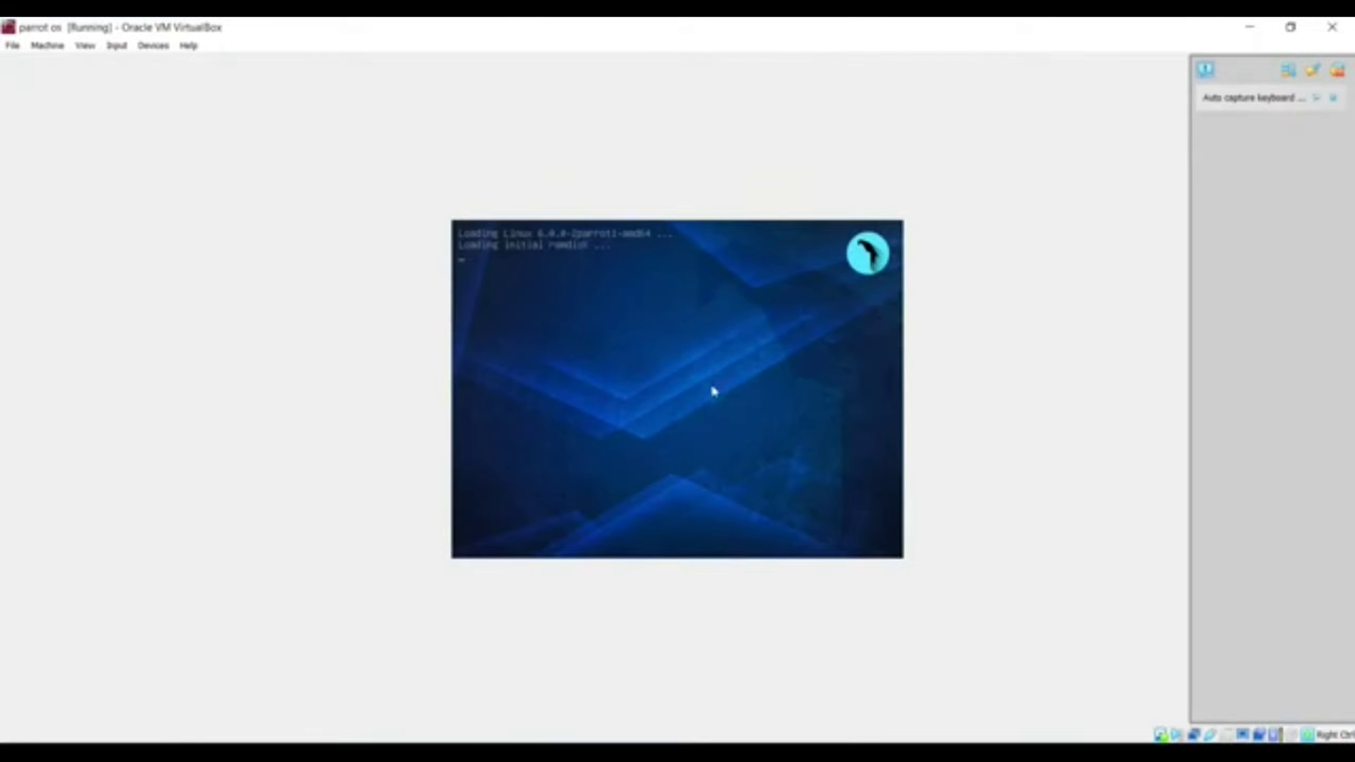
pyautogui.click(1296, 25)
pyautogui.click(840, 187)
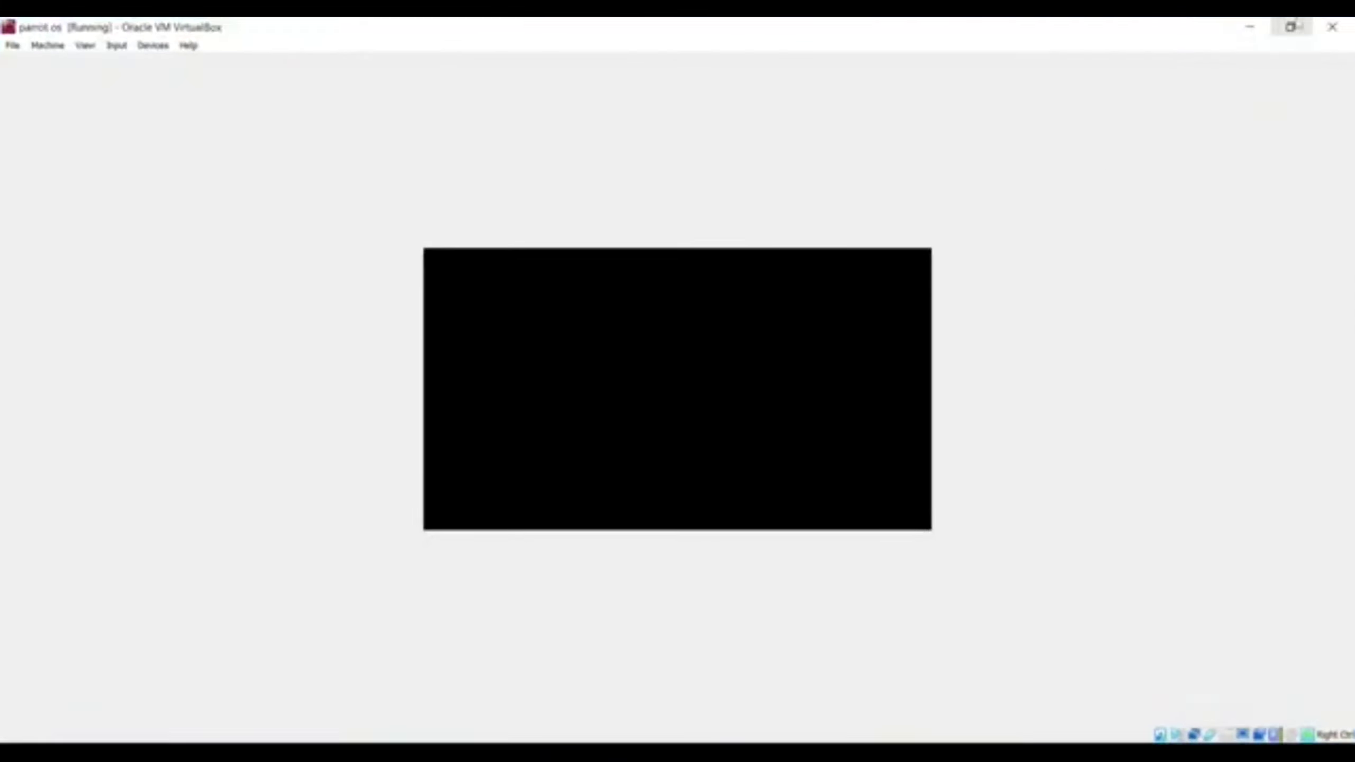
pyautogui.click(1291, 25)
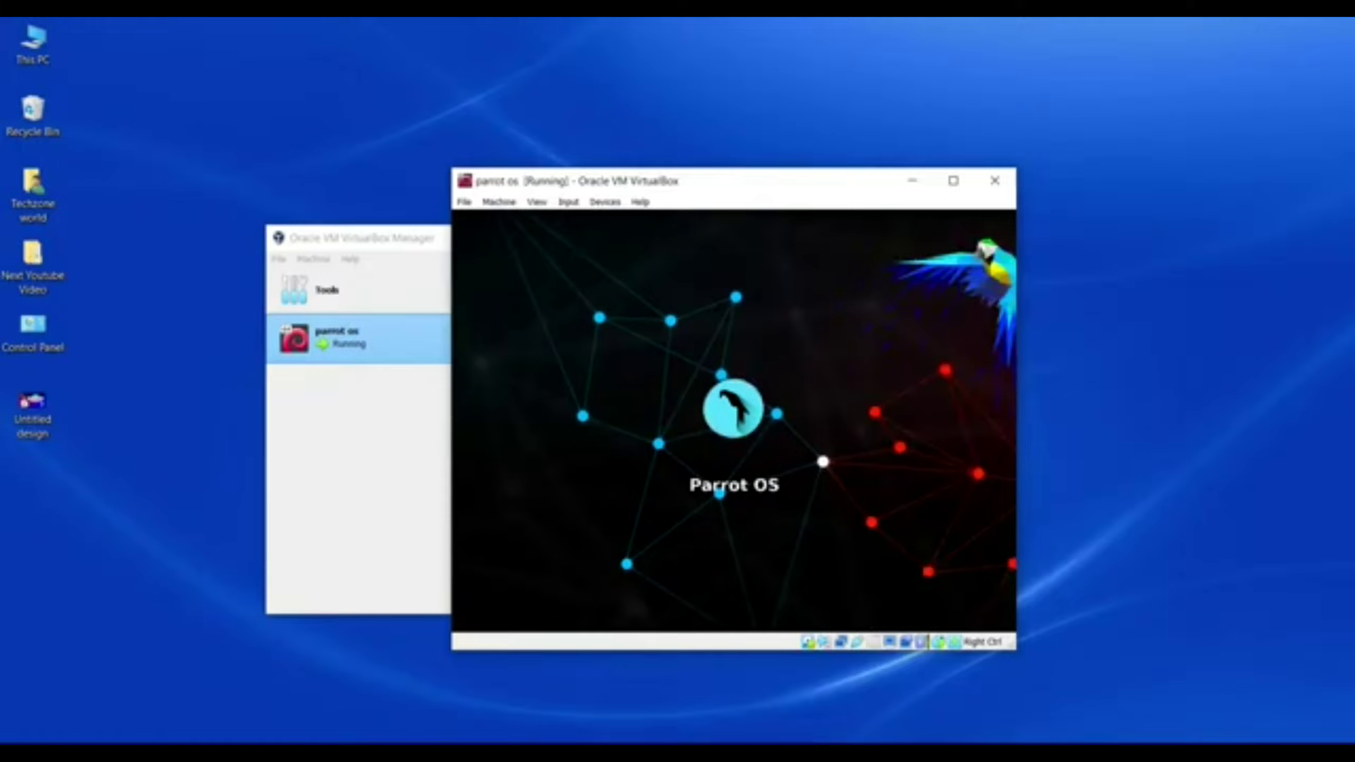
pyautogui.click(953, 181)
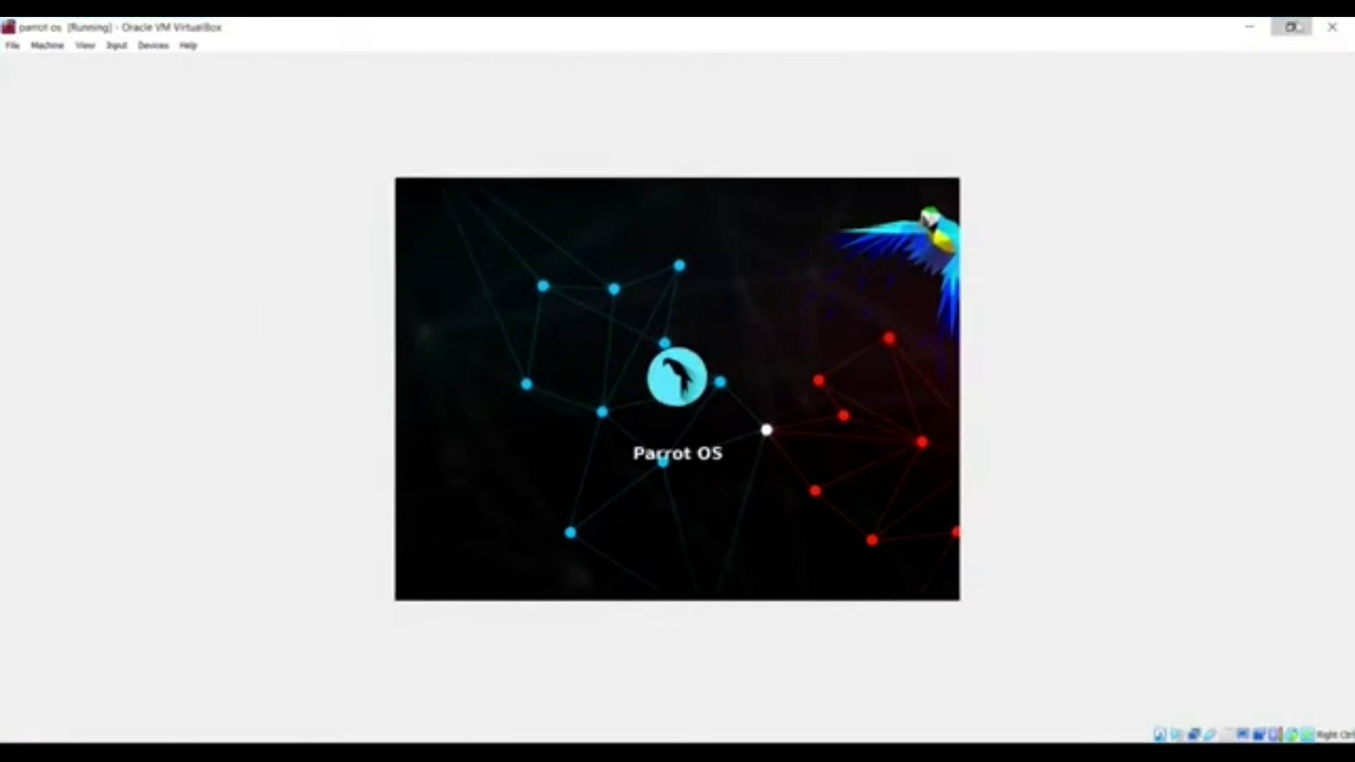
# Step: Log in to Parrot with the account password and maximize the VM window onto the desktop
pyautogui.click(1290, 26)
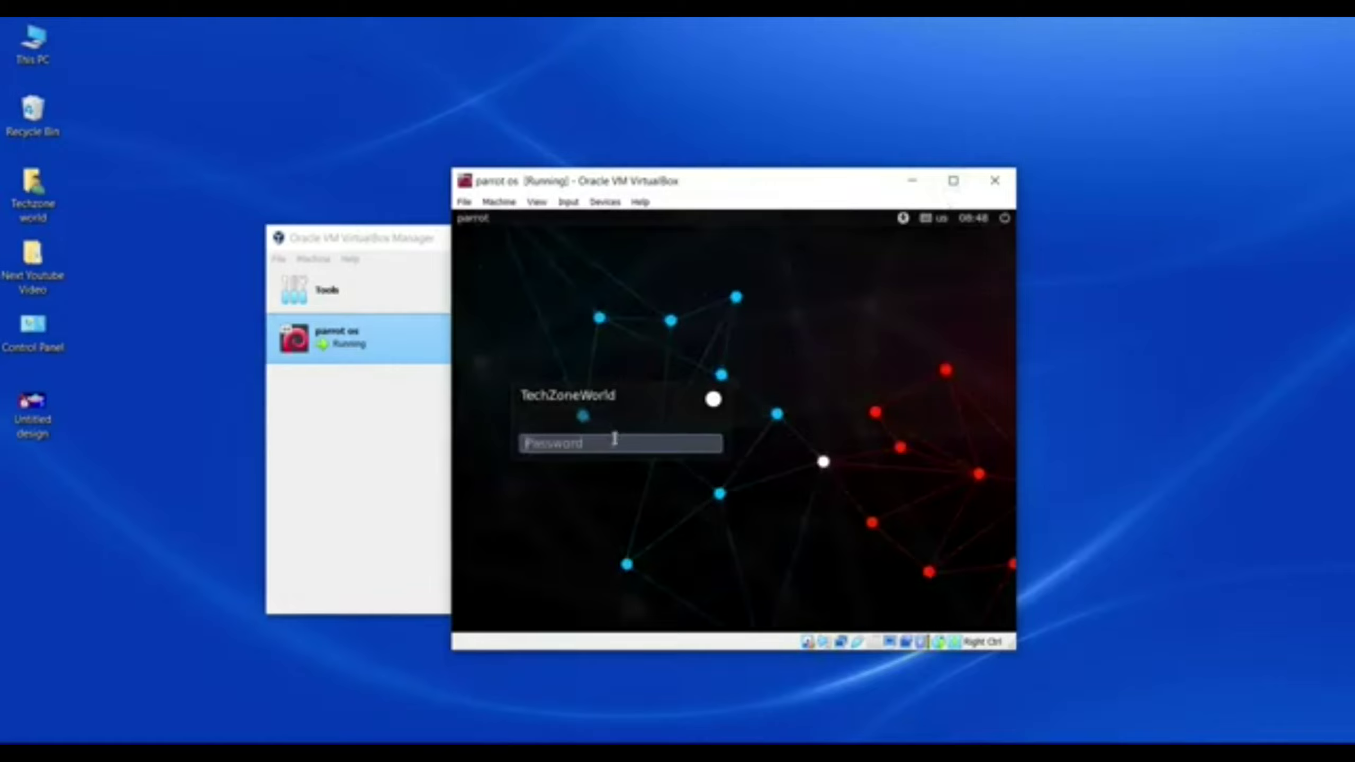
pyautogui.write('p')
pyautogui.press('Return')
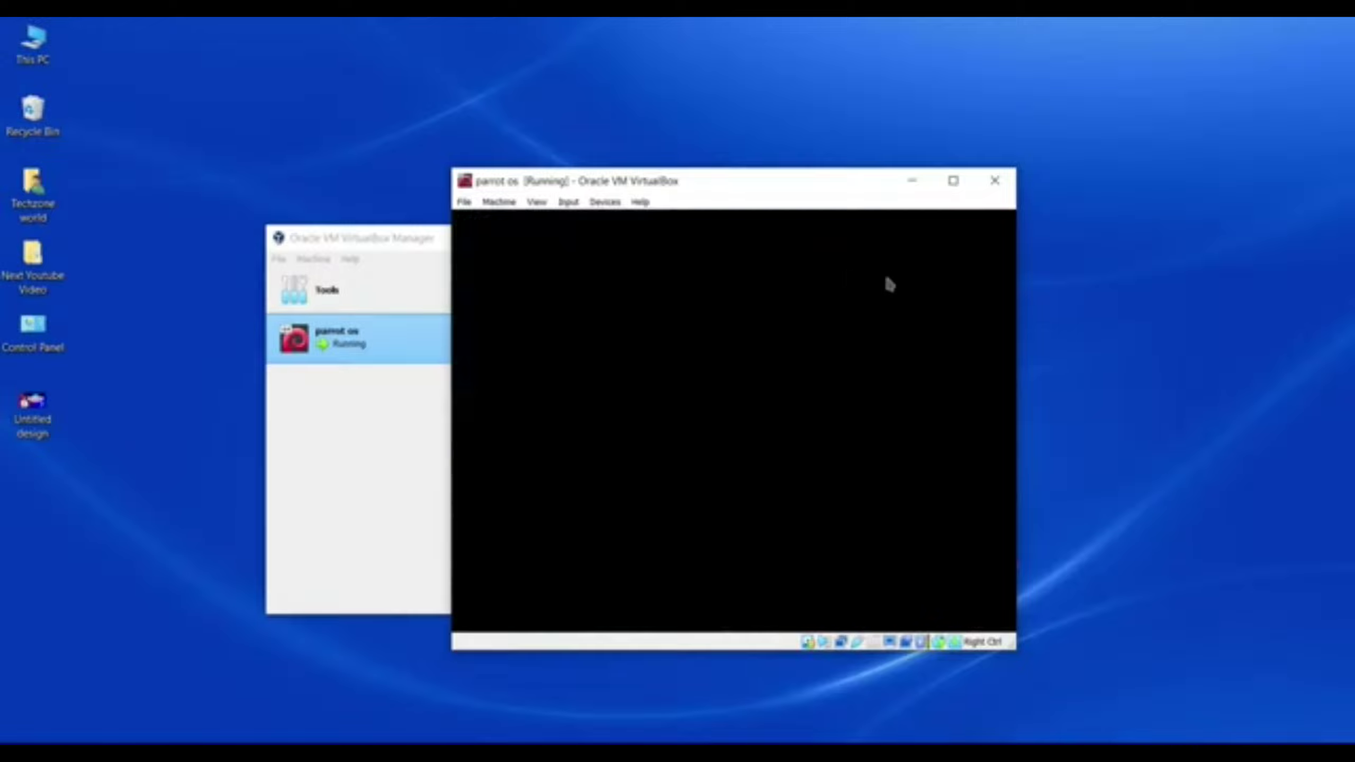
pyautogui.click(954, 181)
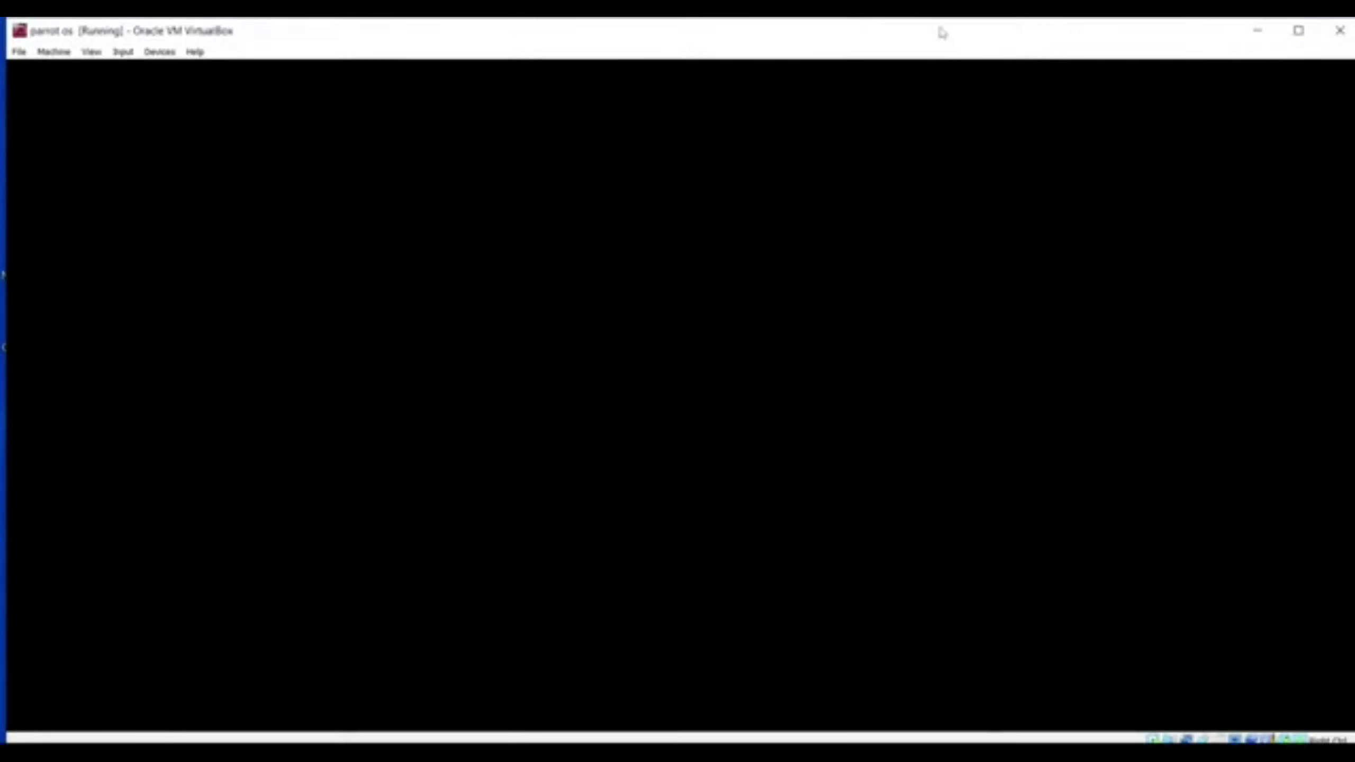
pyautogui.moveTo(941, 32); pyautogui.dragTo(915, 30)
pyautogui.click(1274, 32)
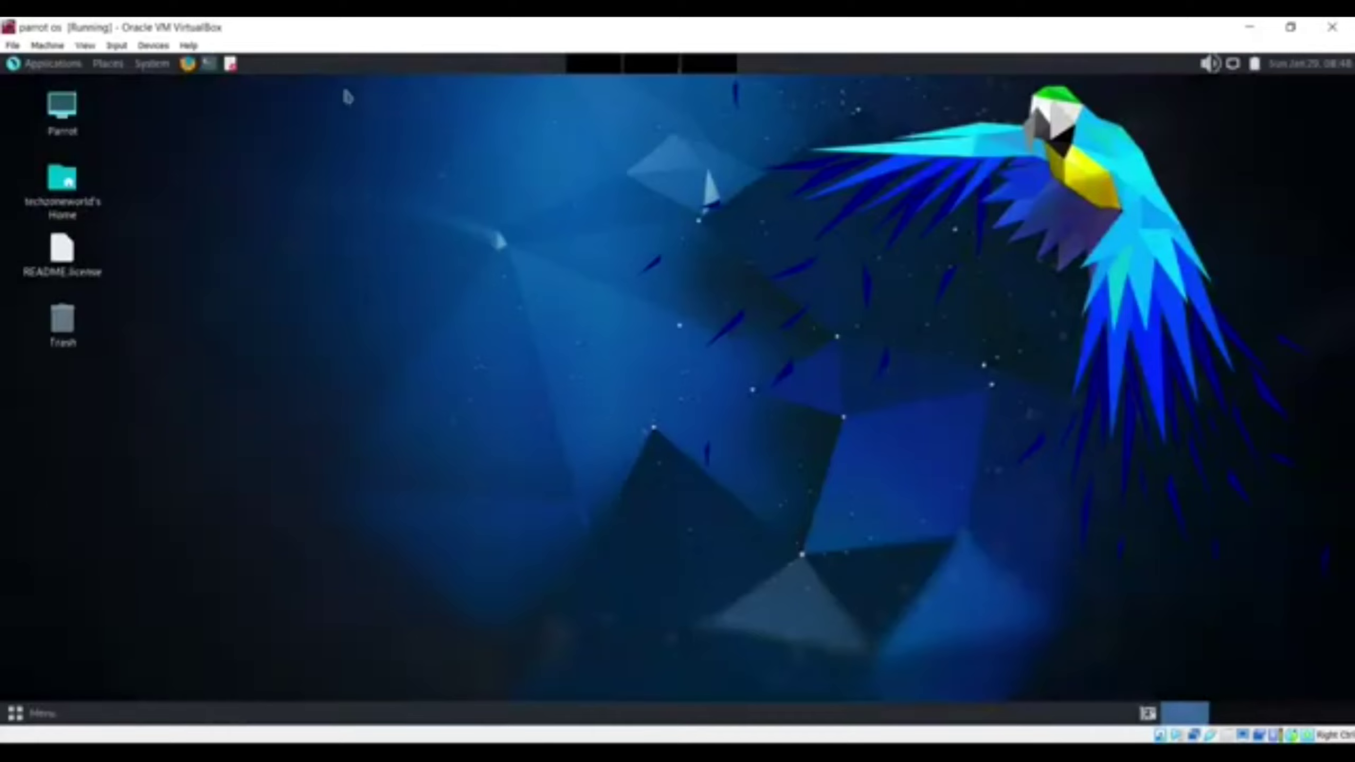
# Step: Browse the Applications > Pentesting submenus, then choose System > Shut Down
pyautogui.click(64, 69)
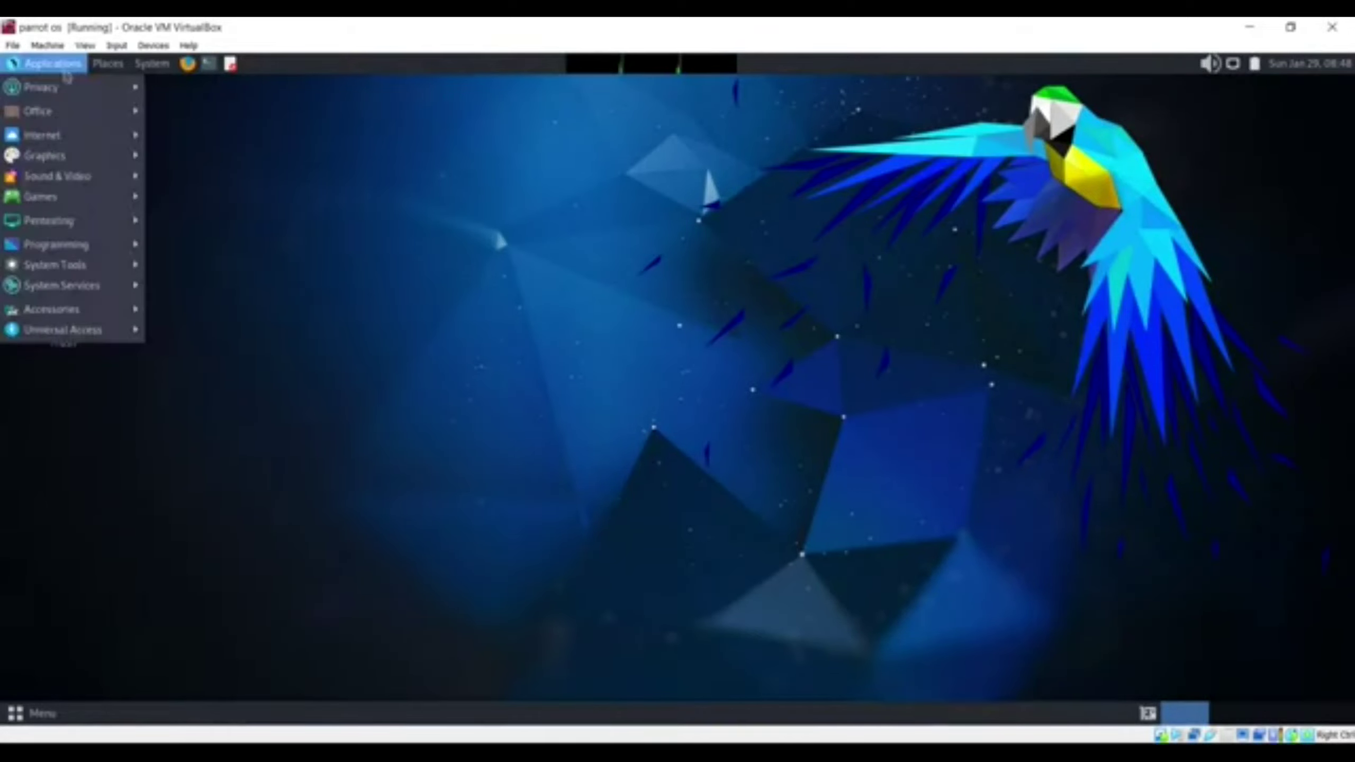
pyautogui.moveTo(90, 224)
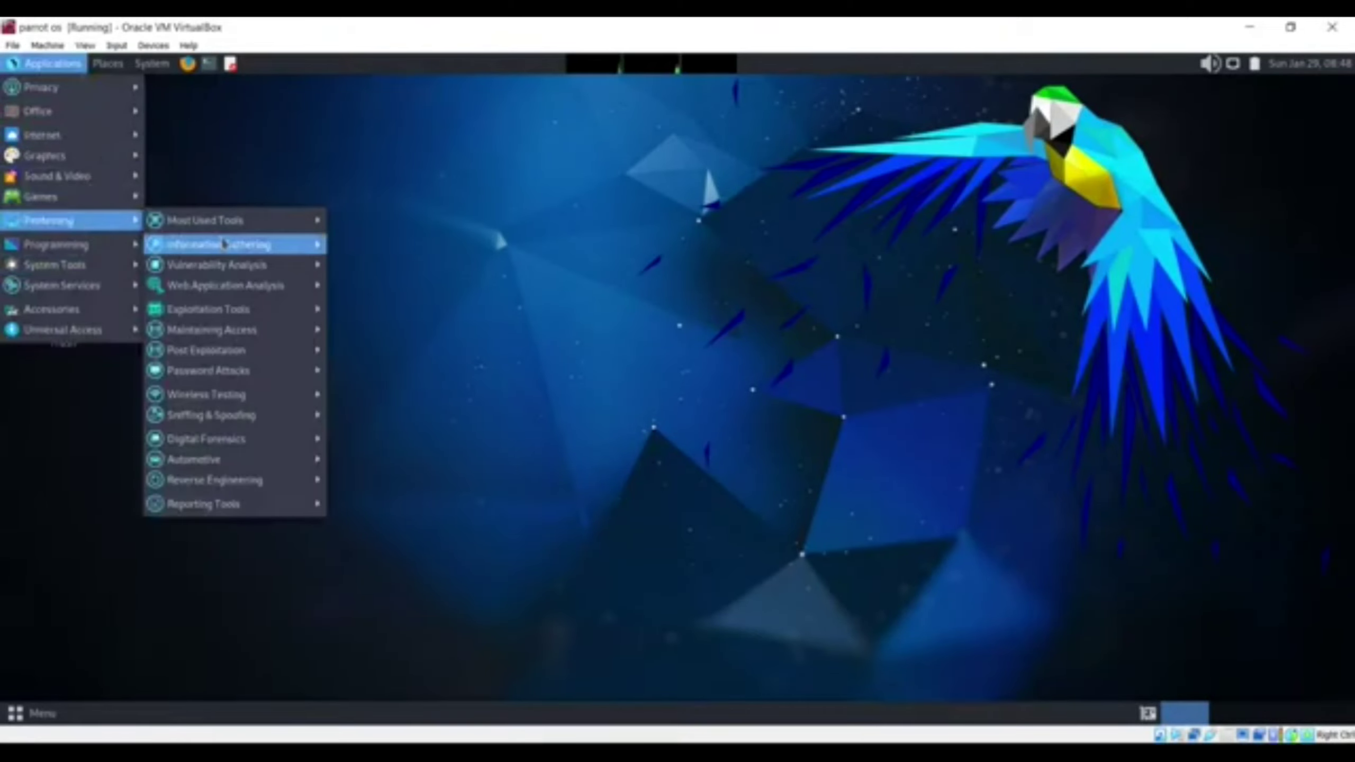
pyautogui.moveTo(288, 247)
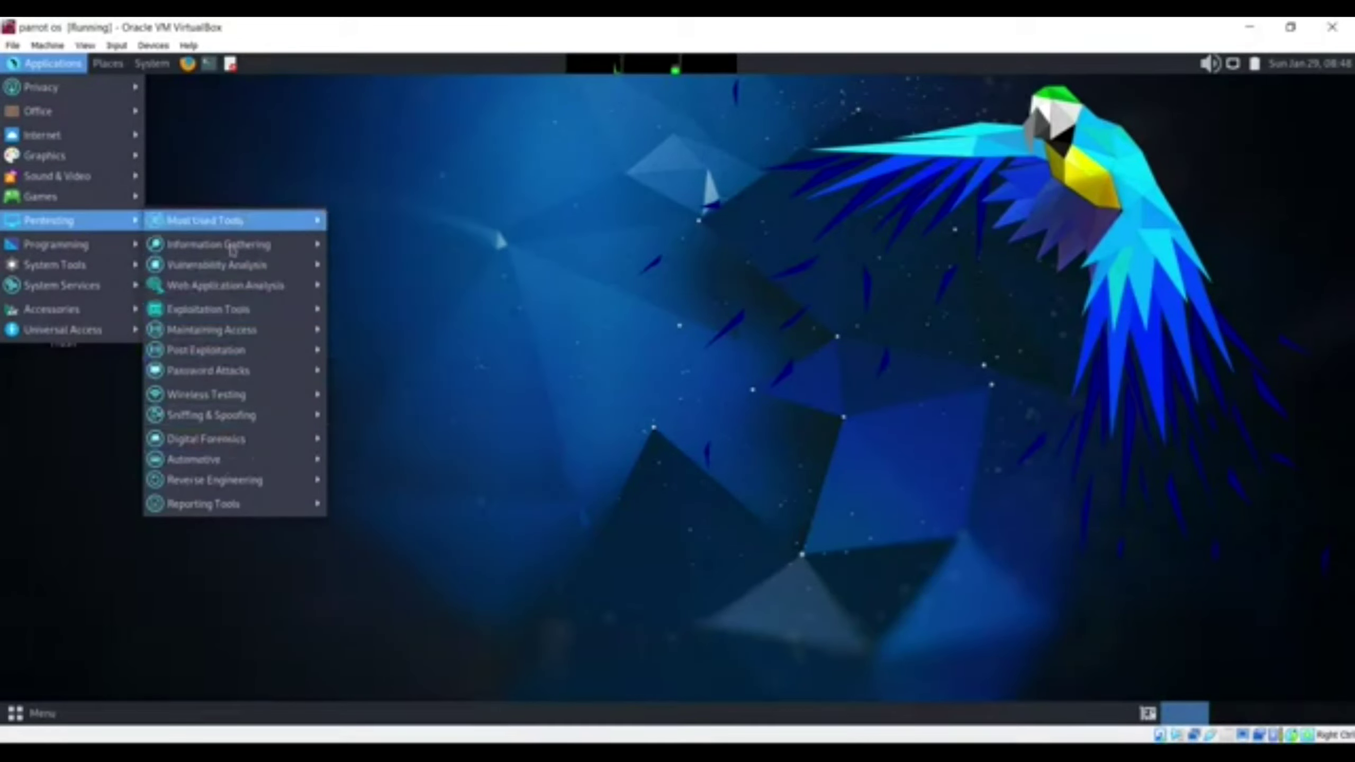
pyautogui.click(1138, 172)
pyautogui.click(153, 64)
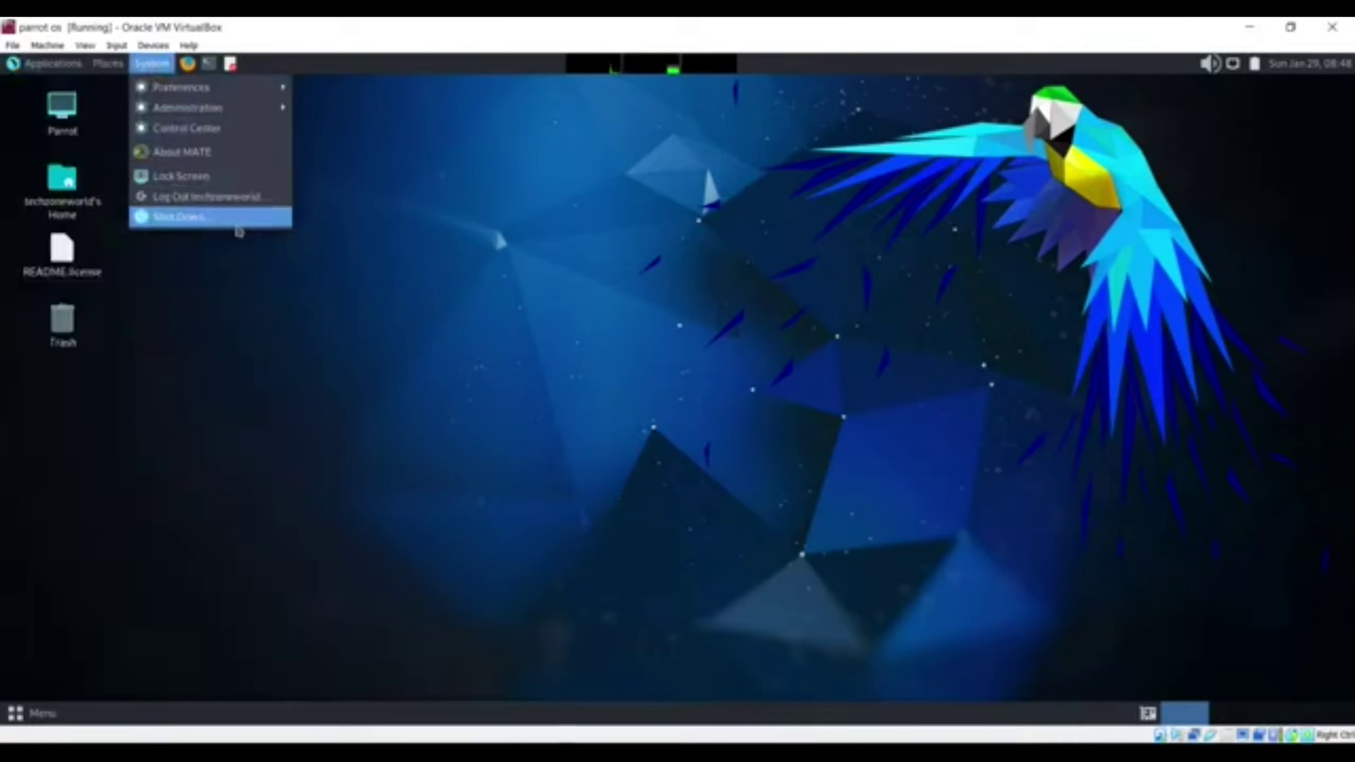
pyautogui.click(198, 219)
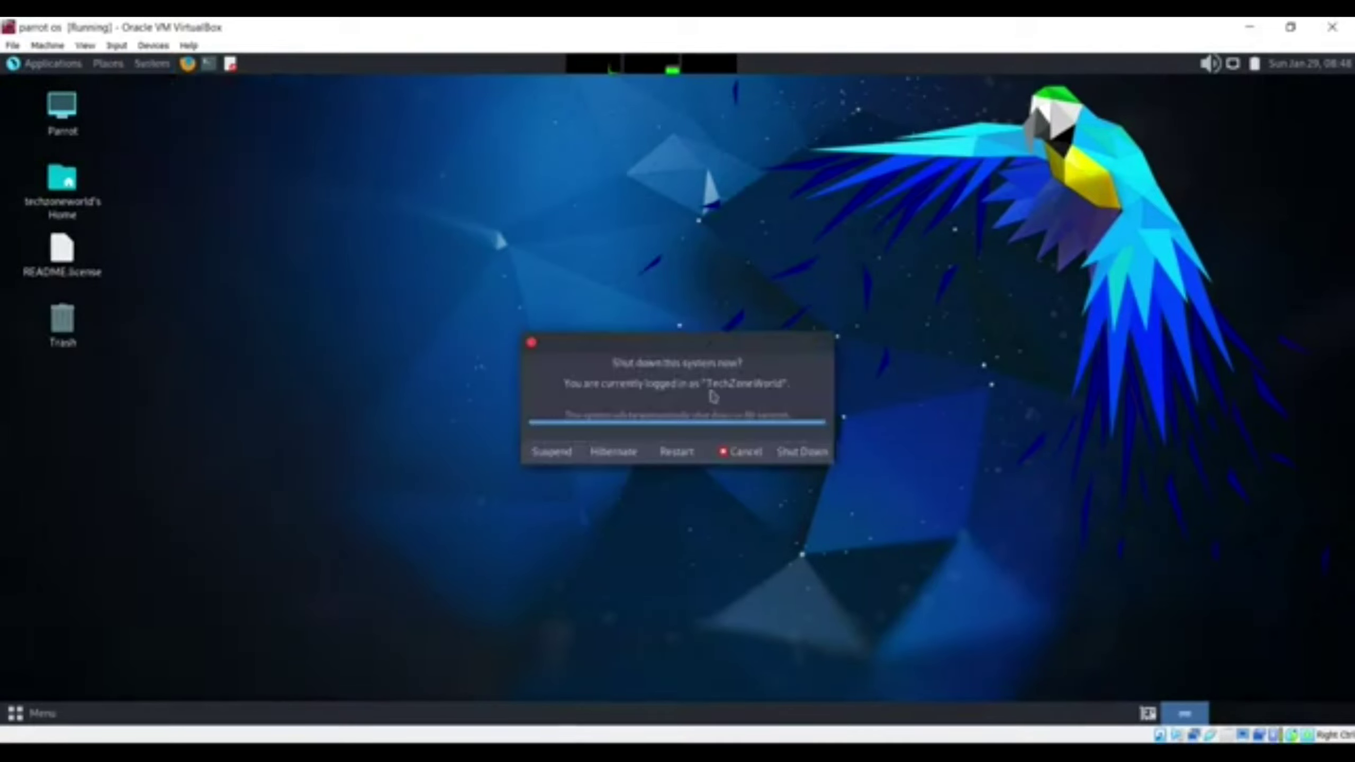